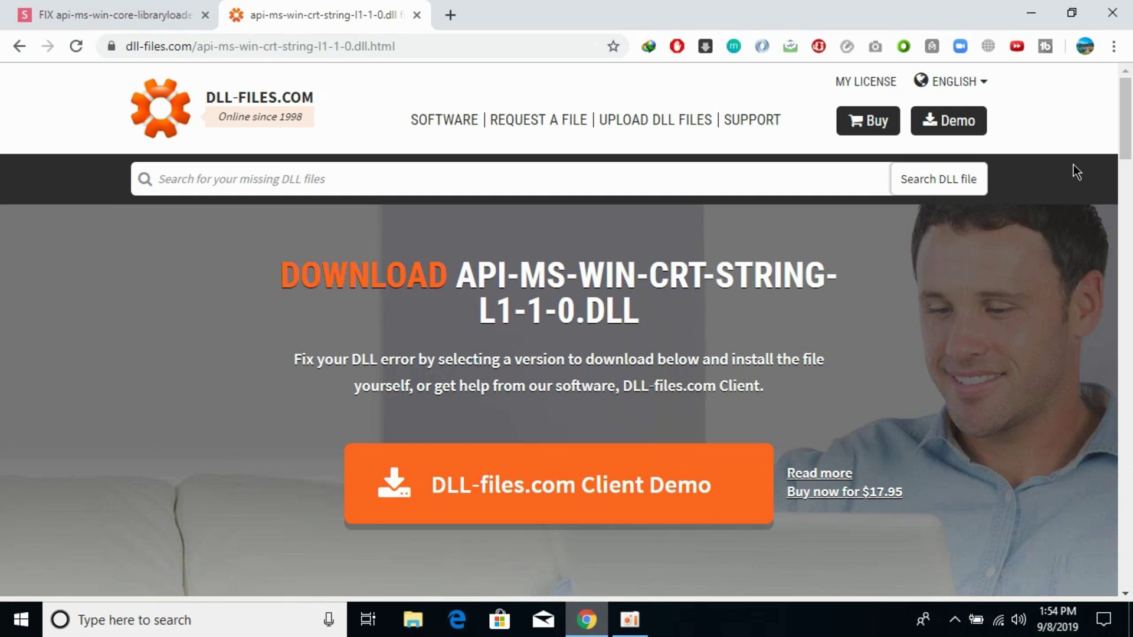
Step: Scroll to the versions table and highlight the 32-bit and 64-bit 10.0.17134.12 version numbers
{"action": "left_click_drag", "start_coordinate": [1116, 146], "coordinate": [1115, 240]}
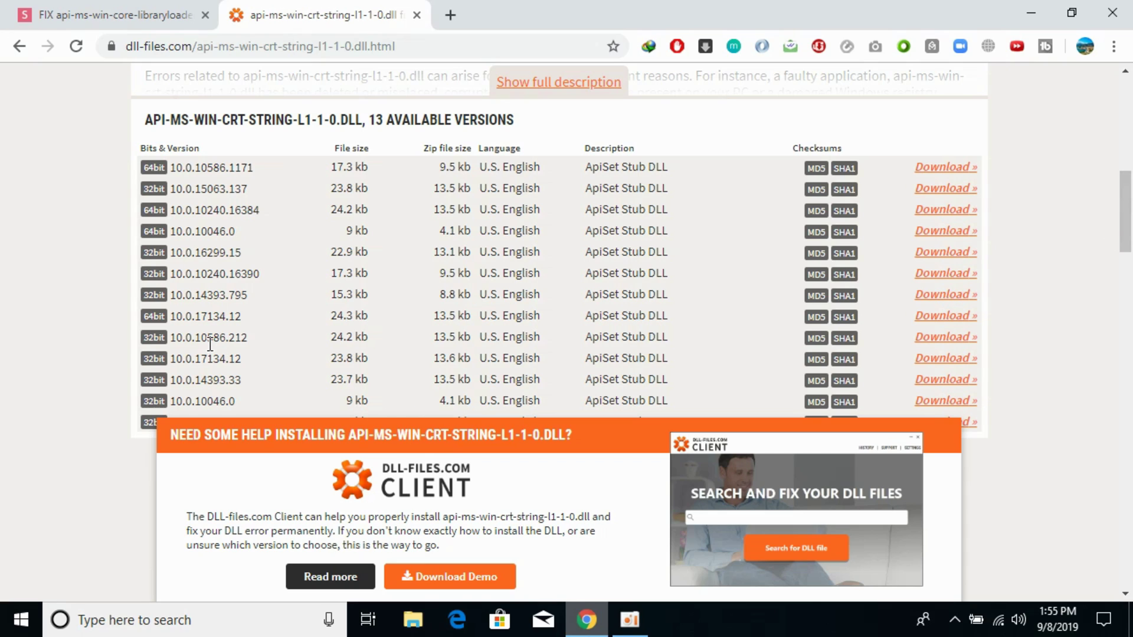
{"action": "left_click_drag", "start_coordinate": [207, 358], "coordinate": [247, 357]}
{"action": "left_click_drag", "start_coordinate": [207, 317], "coordinate": [234, 311]}
{"action": "left_click_drag", "start_coordinate": [207, 358], "coordinate": [248, 360]}
Step: Download the 32-bit 10.0.17134.12 zip with Internet Download Manager and return to the versions list
{"action": "left_click", "coordinate": [932, 361]}
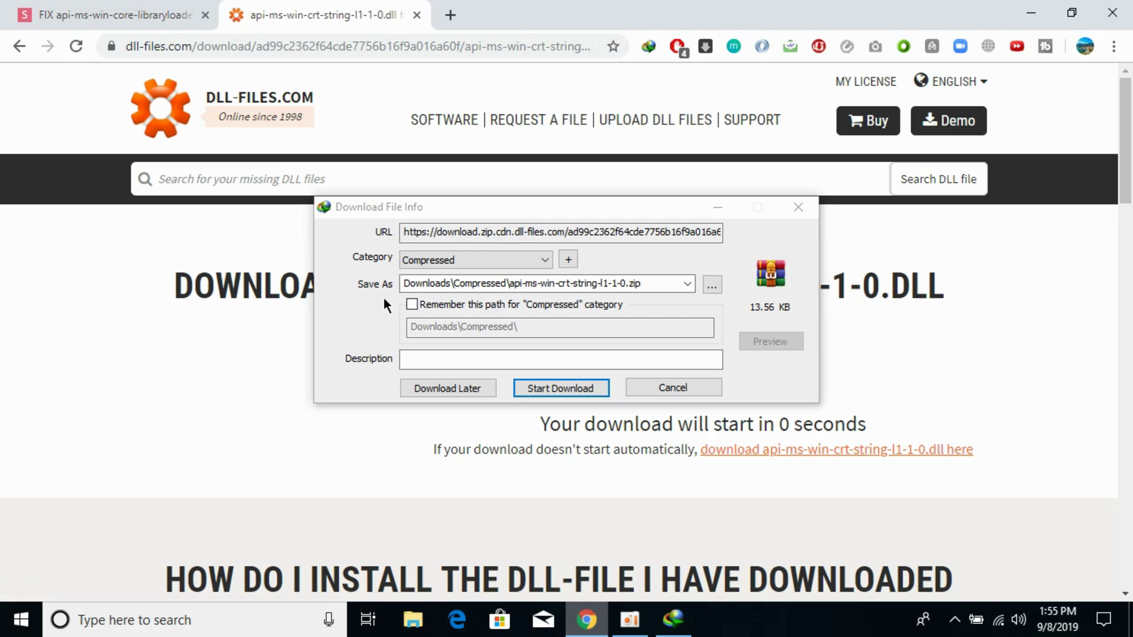
{"action": "left_click", "coordinate": [579, 388]}
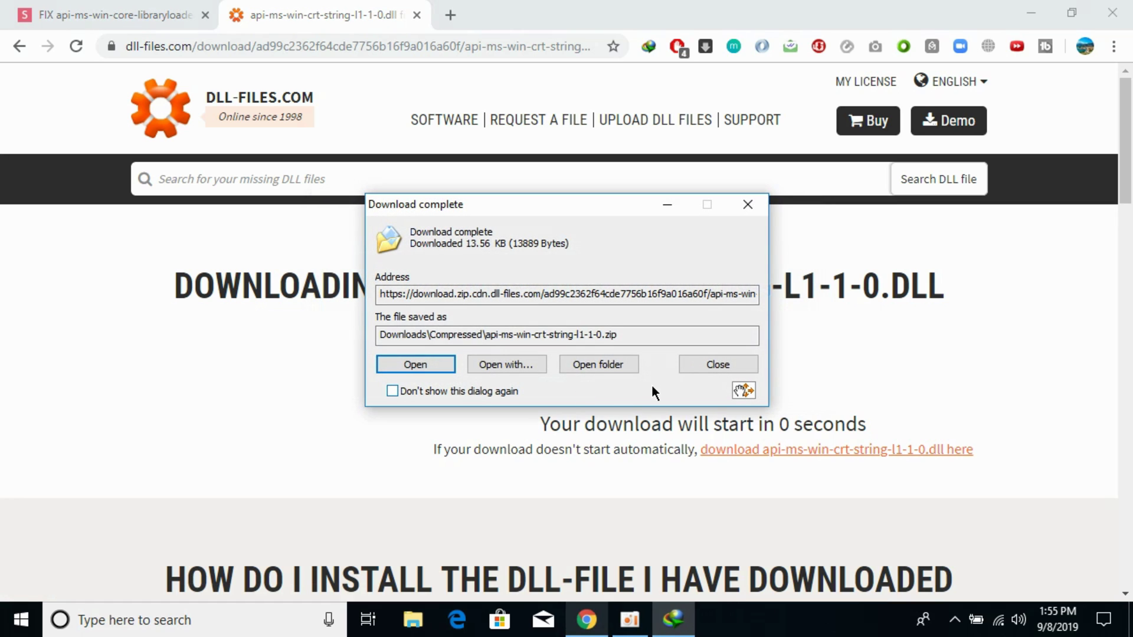
{"action": "left_click", "coordinate": [713, 364]}
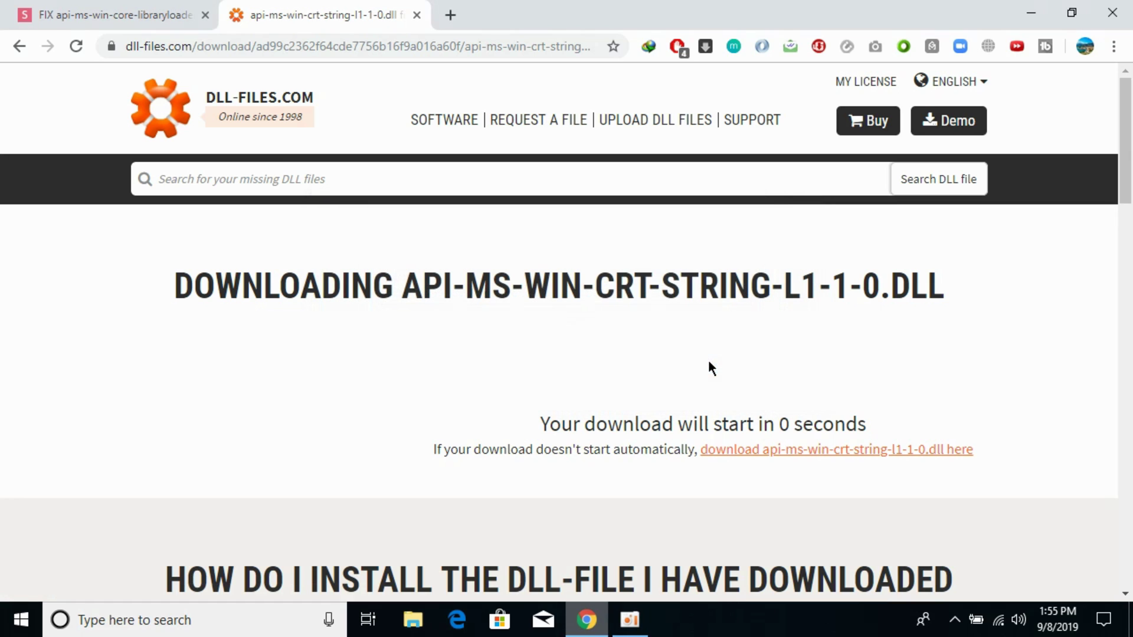
{"action": "left_click", "coordinate": [19, 46]}
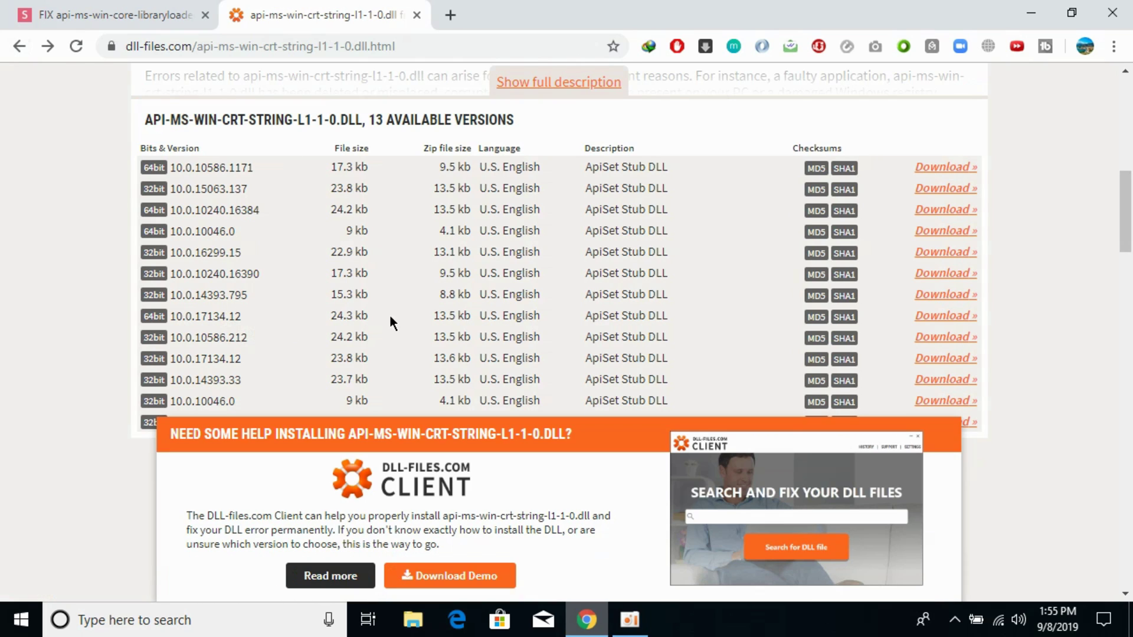
Step: Download the 64-bit 10.0.17134.12 zip, then minimize Chrome and bring up File Explorer
{"action": "left_click", "coordinate": [925, 317]}
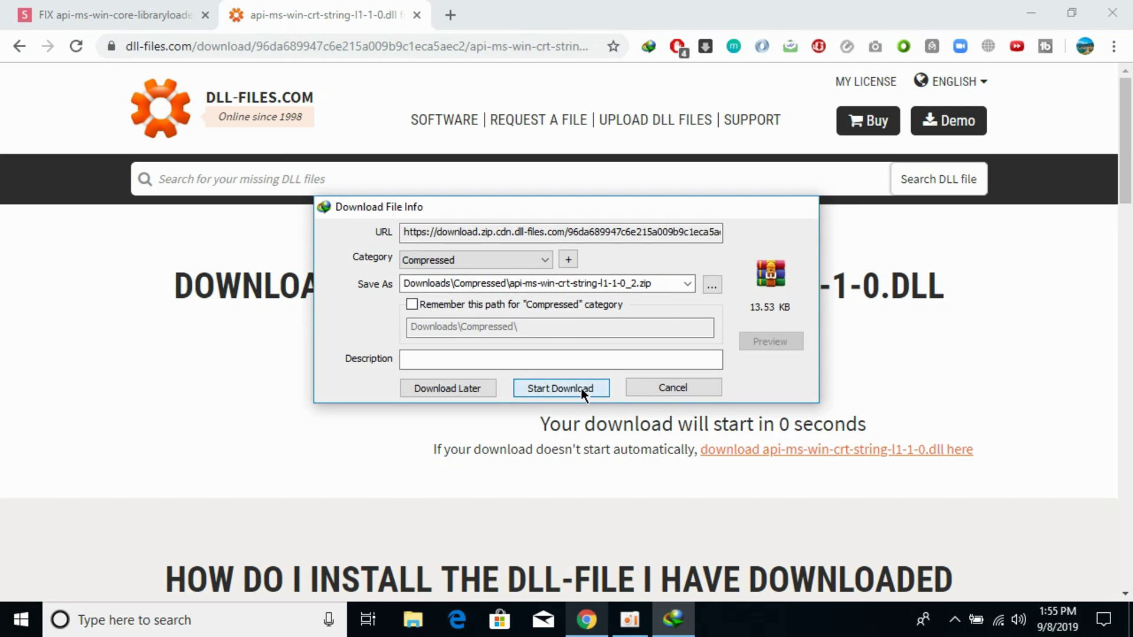
{"action": "left_click", "coordinate": [582, 389]}
{"action": "left_click", "coordinate": [692, 370]}
{"action": "left_click", "coordinate": [1130, 619]}
{"action": "left_click", "coordinate": [420, 624]}
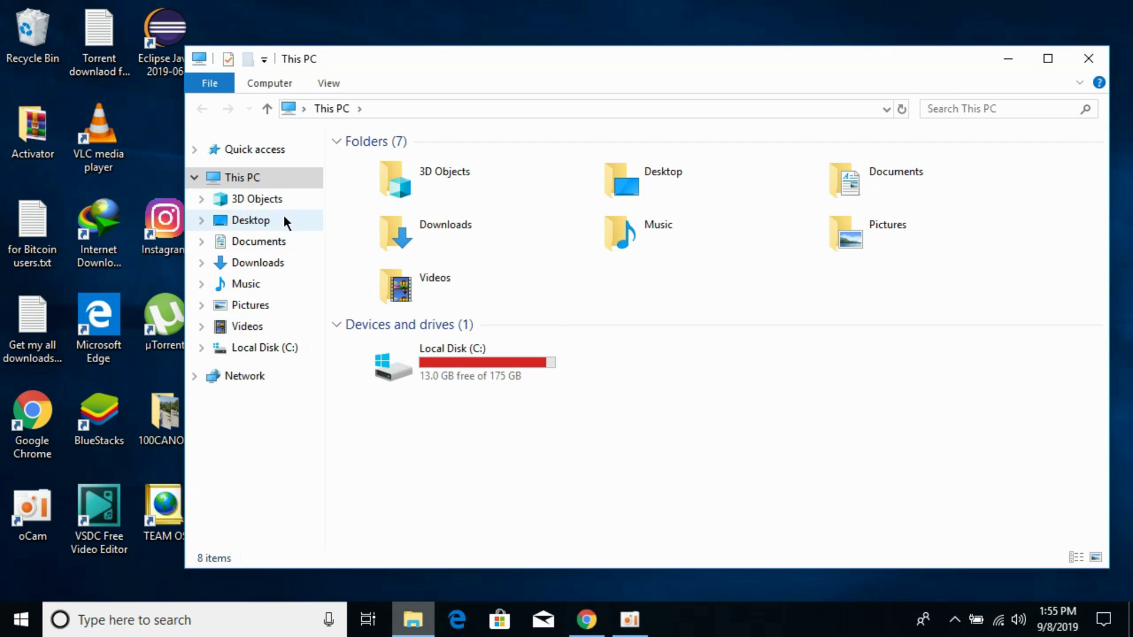
Step: Check This PC's Properties to confirm 64-bit Windows 10 Pro, then close the System window
{"action": "right_click", "coordinate": [271, 183]}
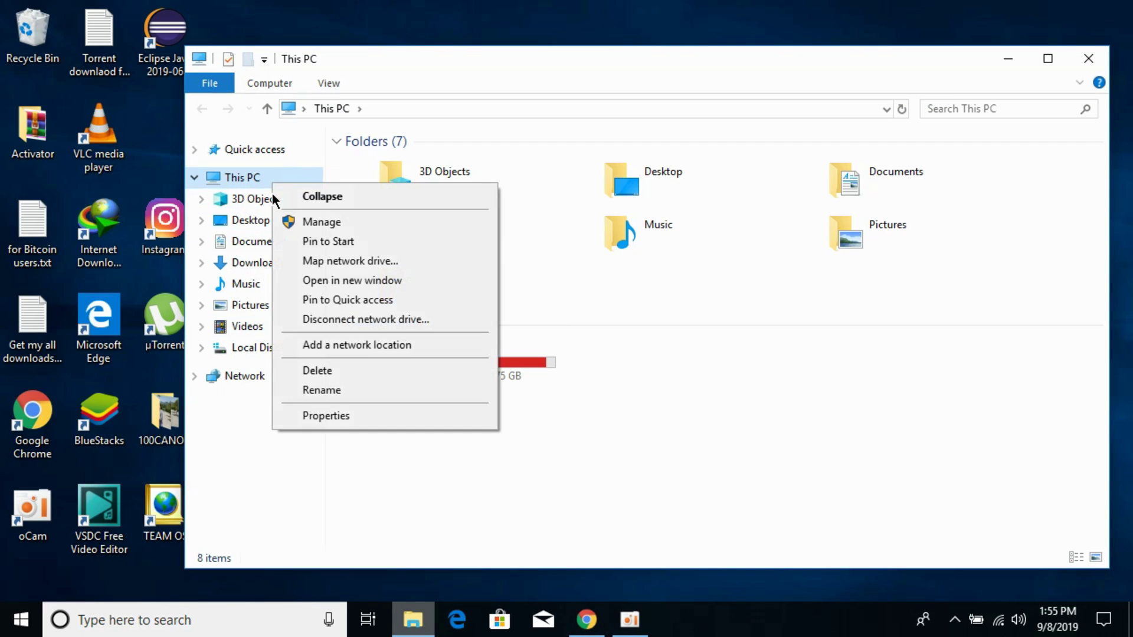
{"action": "left_click", "coordinate": [334, 415]}
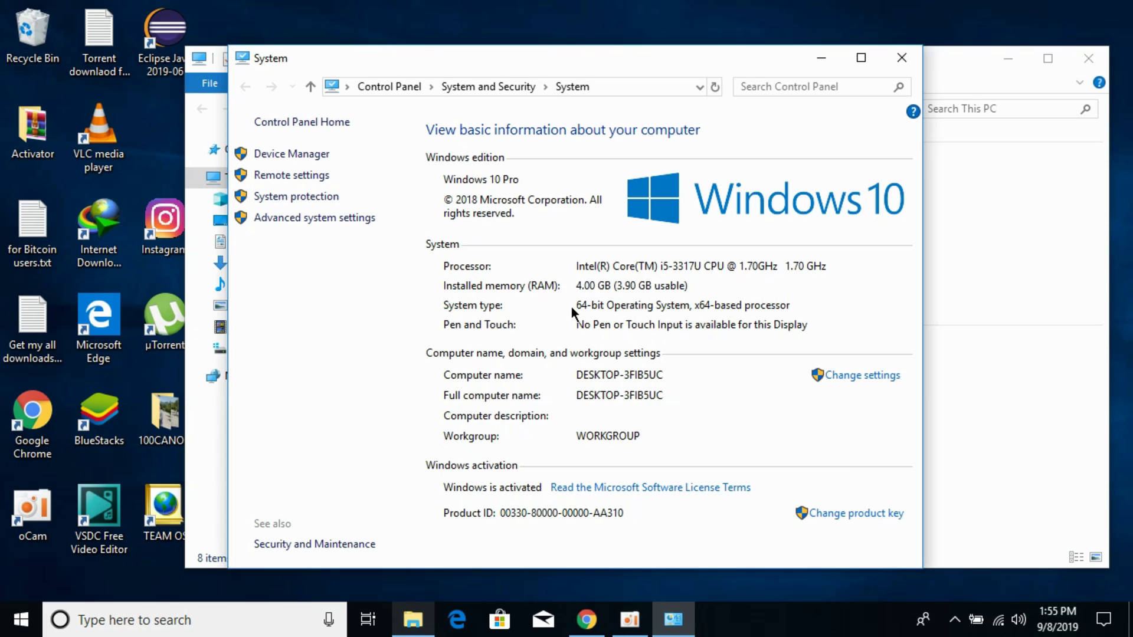
{"action": "left_click", "coordinate": [903, 59]}
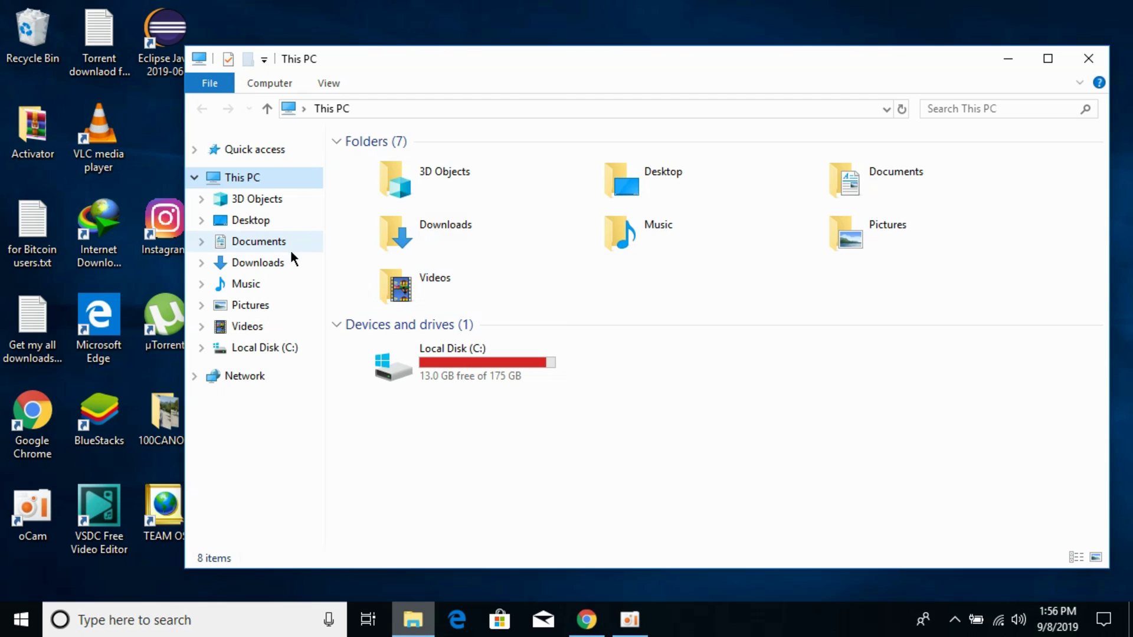
Step: In Downloads\Compressed, extract the first zip into the api-ms-win-crt-string-l1-1-0 folder with WinRAR
{"action": "left_click", "coordinate": [274, 264]}
{"action": "double_click", "coordinate": [394, 201]}
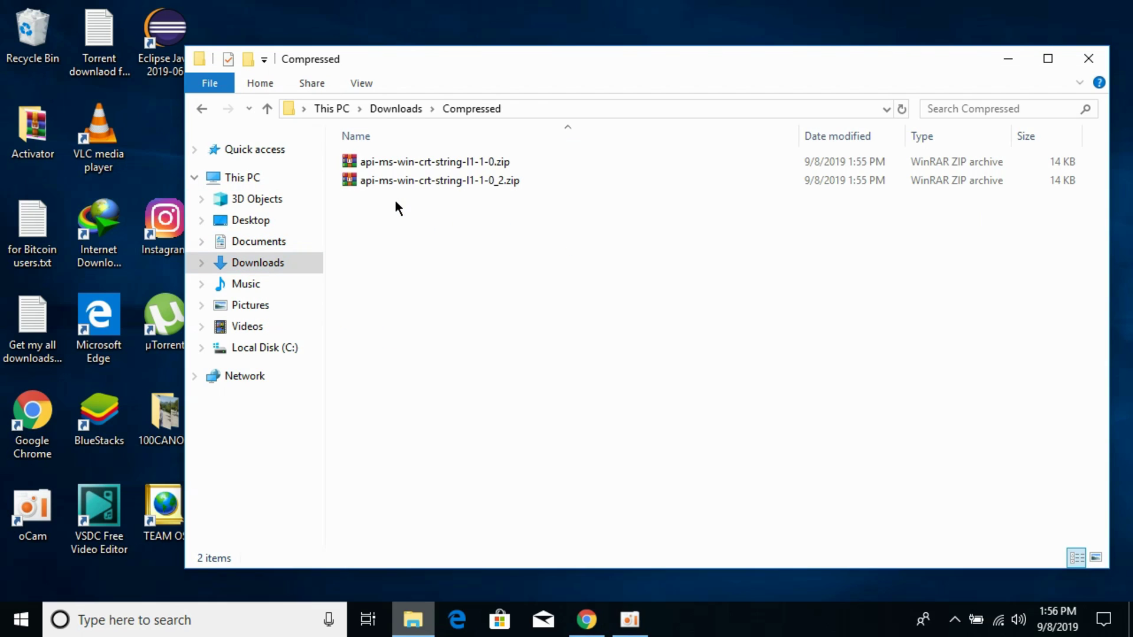
{"action": "left_click", "coordinate": [454, 157]}
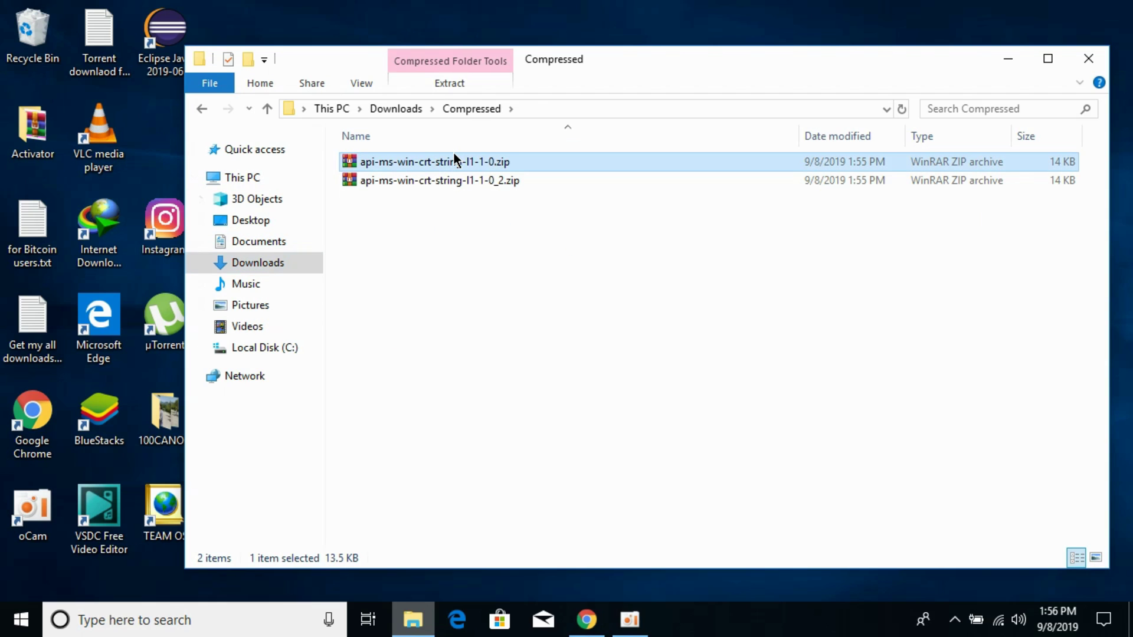
{"action": "left_click", "coordinate": [451, 179]}
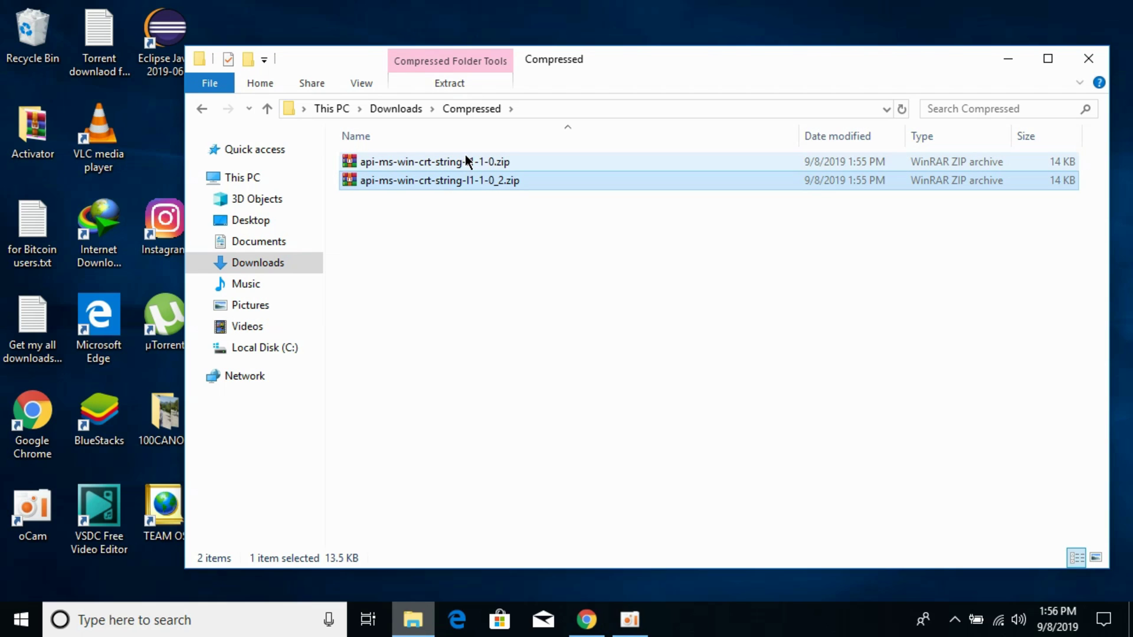
{"action": "double_click", "coordinate": [466, 160]}
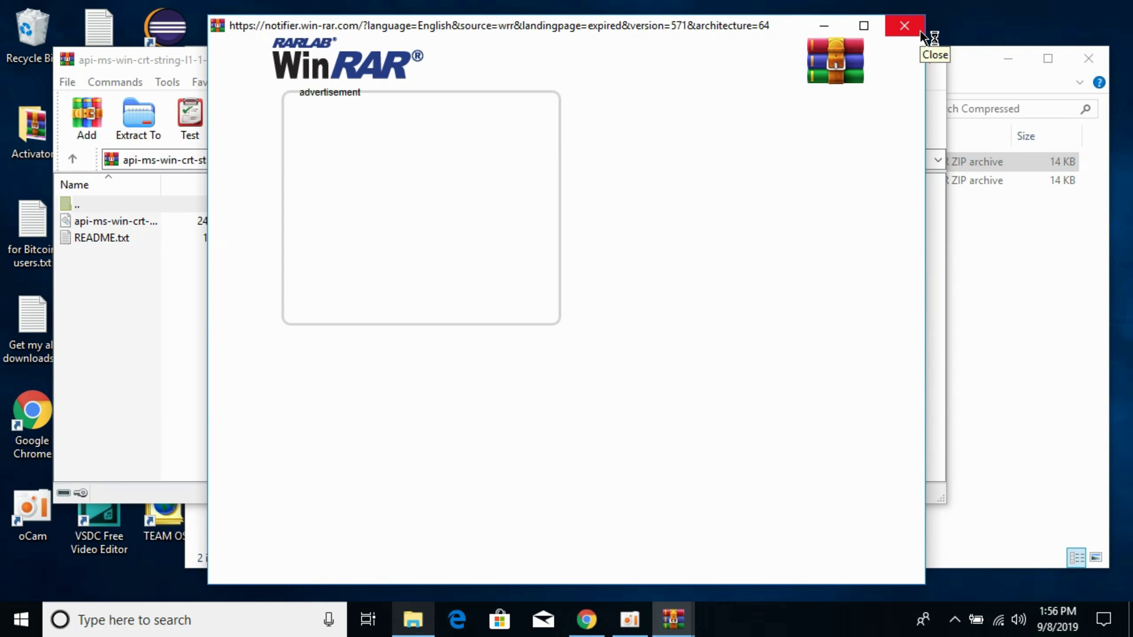
{"action": "left_click", "coordinate": [904, 28]}
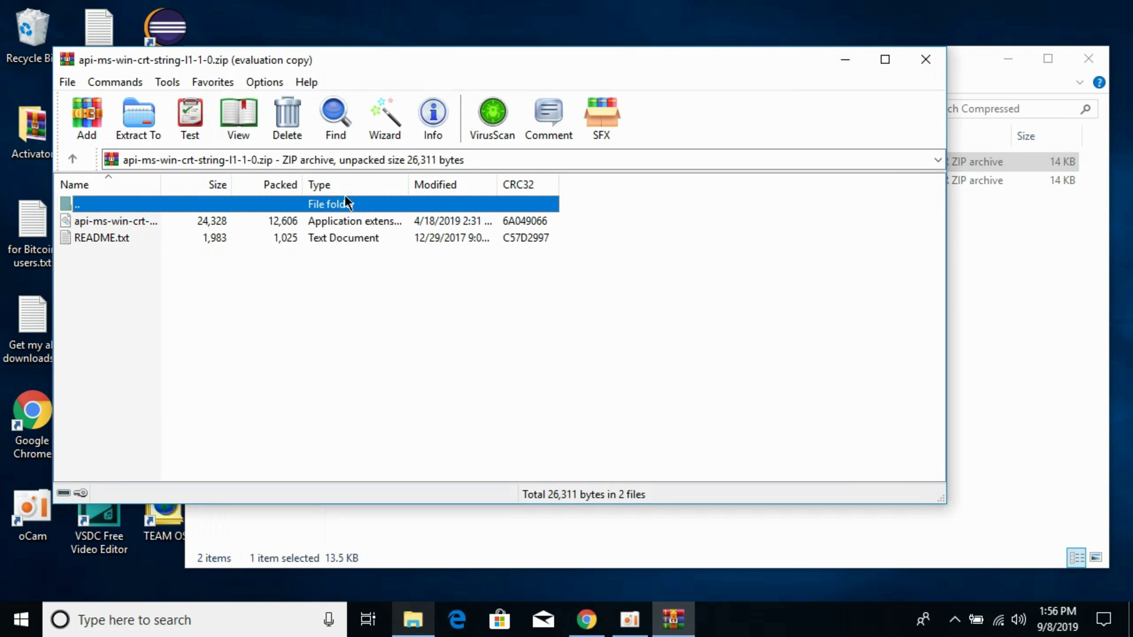
{"action": "left_click", "coordinate": [141, 121]}
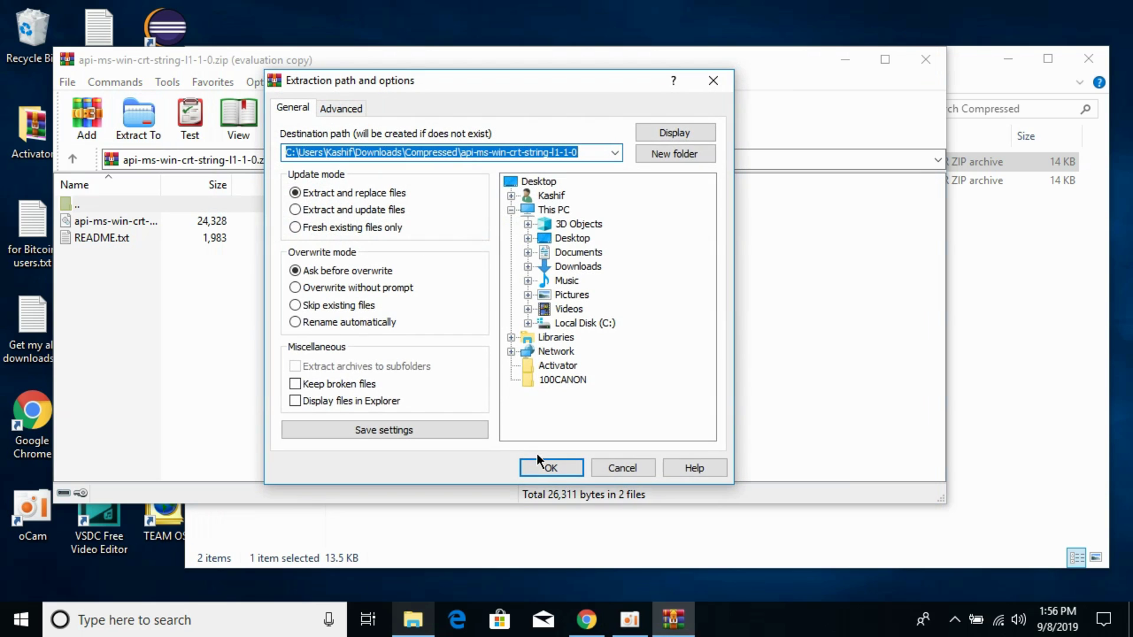
{"action": "left_click", "coordinate": [543, 469]}
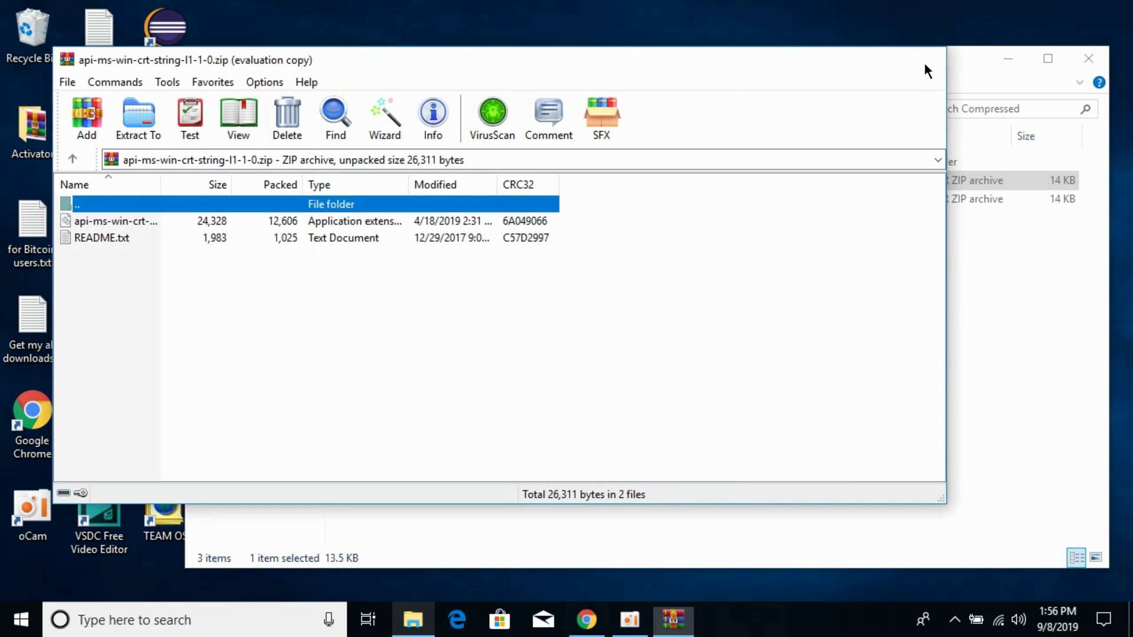
{"action": "left_click", "coordinate": [925, 59]}
Step: Extract the second zip into api-ms-win-crt-string-l1-1-0_2 and close WinRAR
{"action": "double_click", "coordinate": [522, 204]}
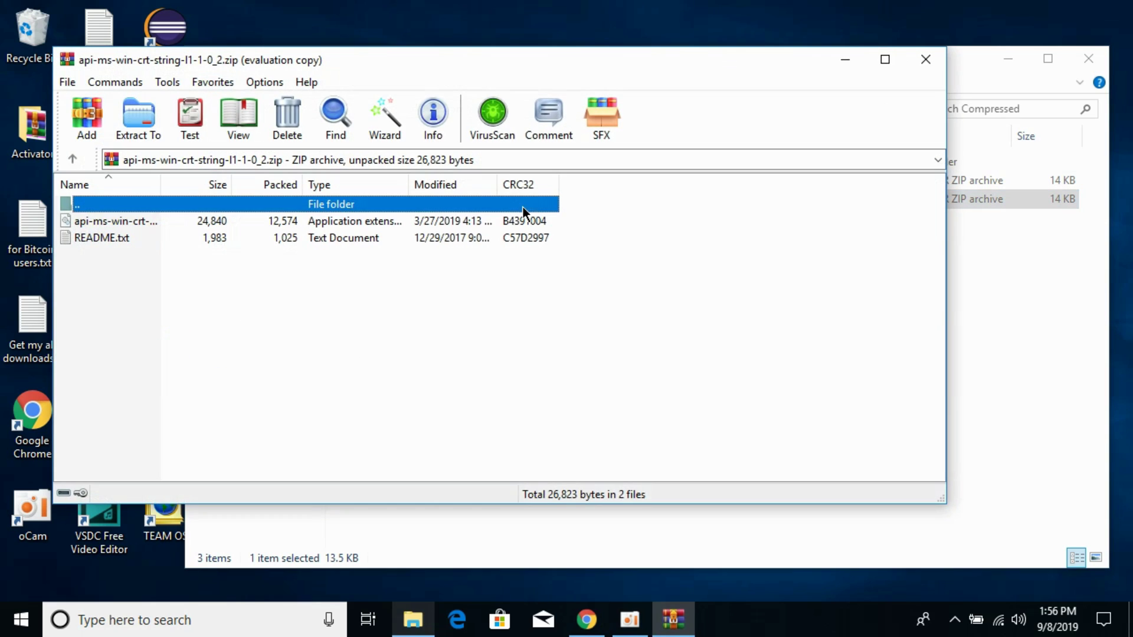
{"action": "left_click", "coordinate": [146, 135]}
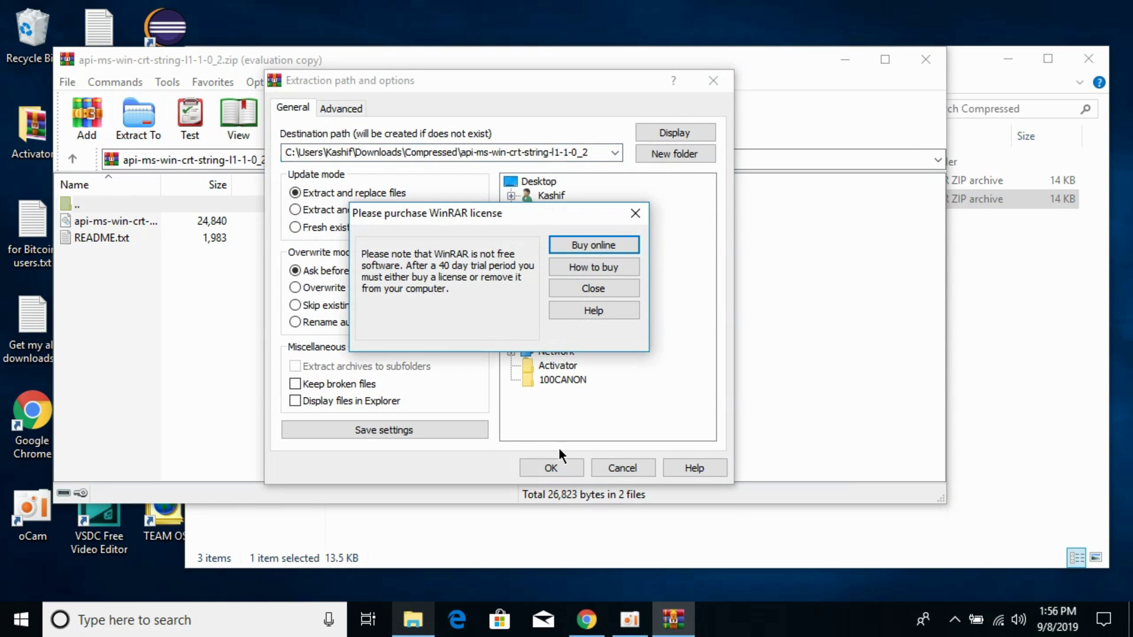
{"action": "left_click", "coordinate": [607, 288]}
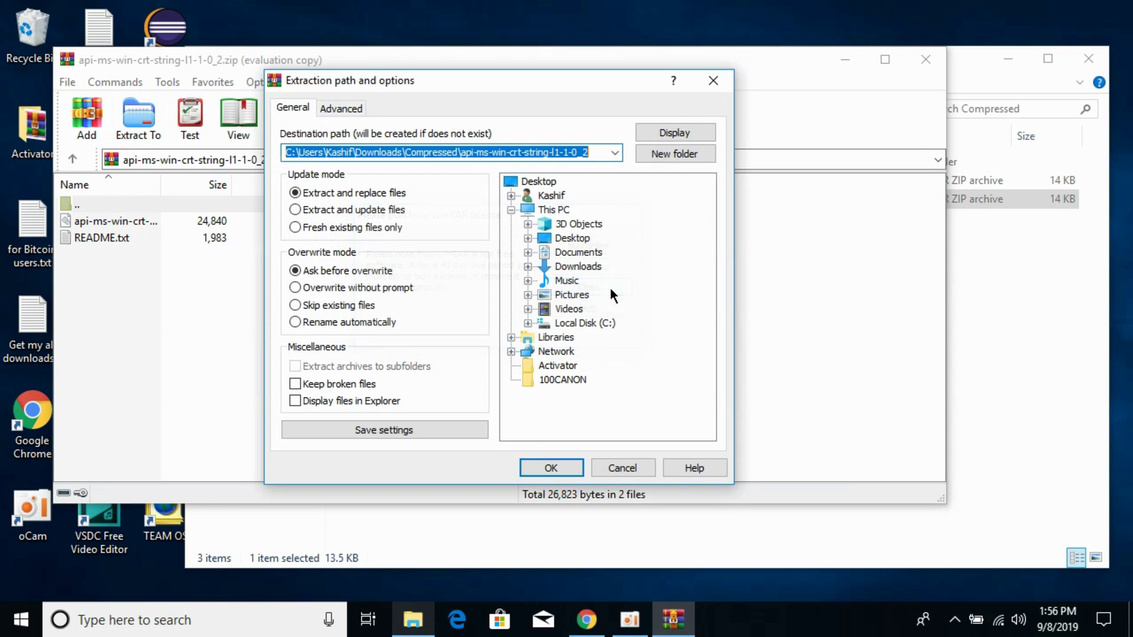
{"action": "left_click", "coordinate": [565, 466]}
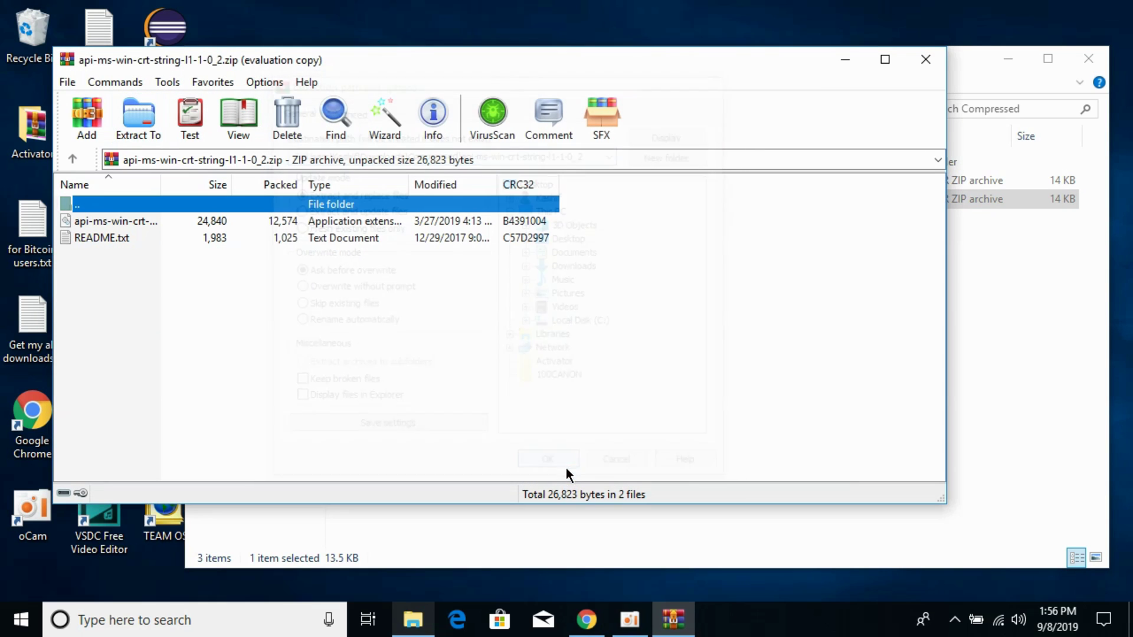
{"action": "left_click", "coordinate": [925, 62]}
Step: Copy the dll from the api-ms-win-crt-string-l1-1-0 folder, then open C: in a second window
{"action": "left_click", "coordinate": [525, 278]}
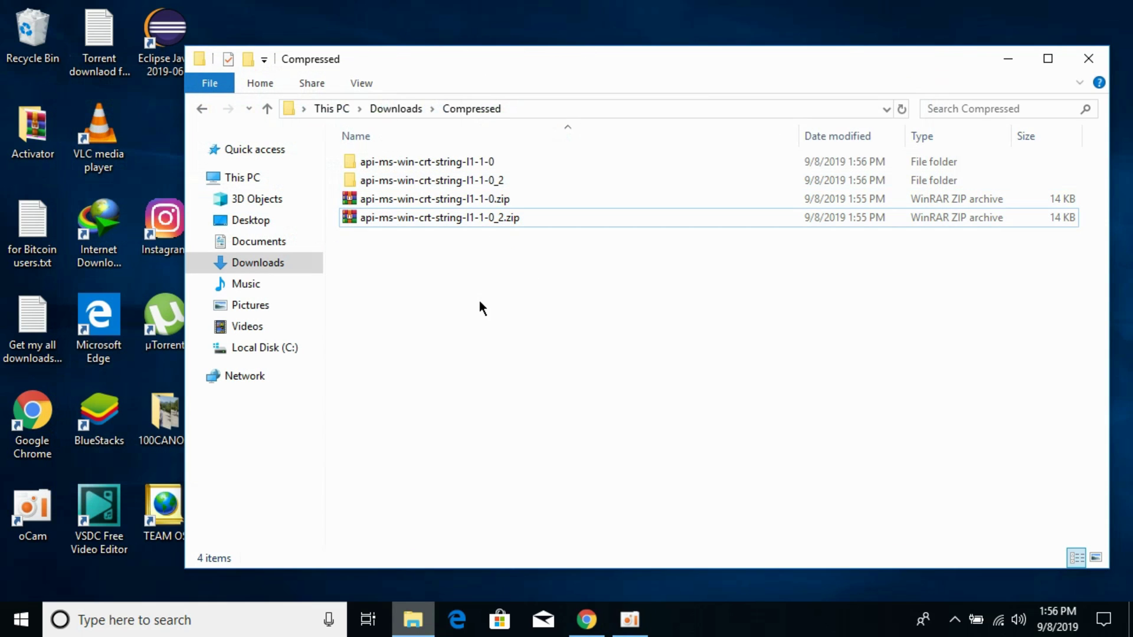
{"action": "double_click", "coordinate": [475, 163]}
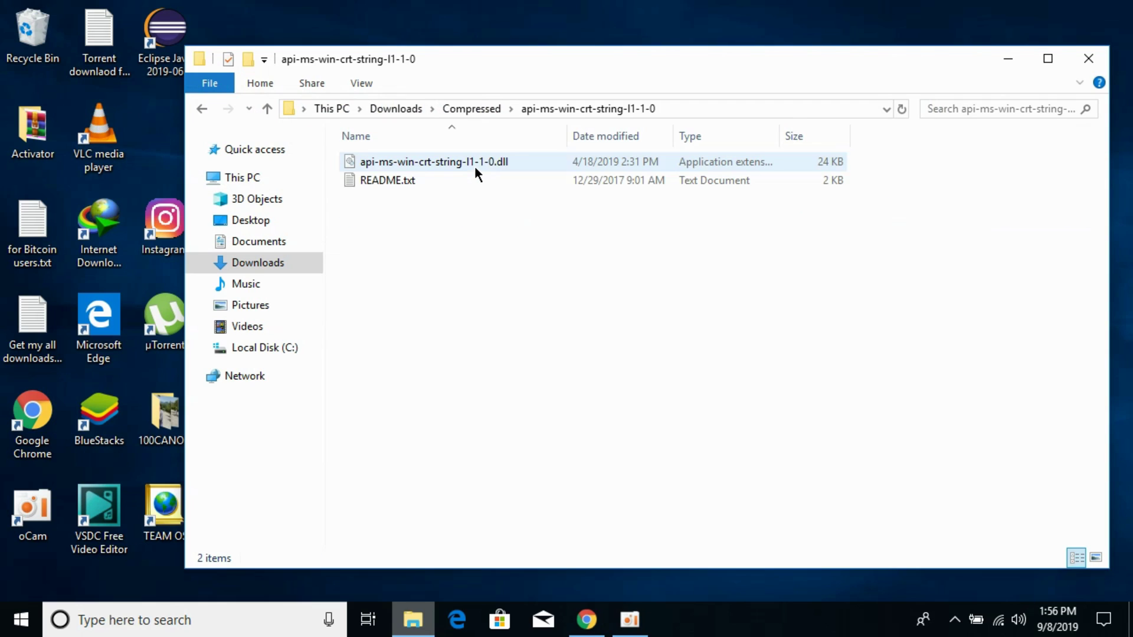
{"action": "left_click", "coordinate": [486, 165]}
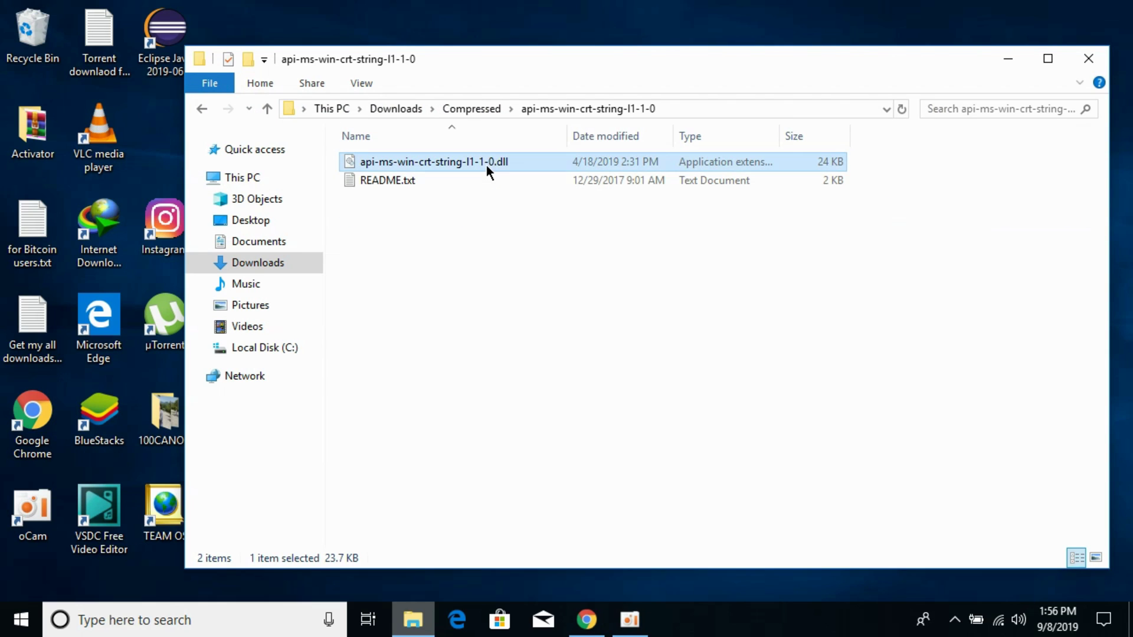
{"action": "right_click", "coordinate": [485, 164]}
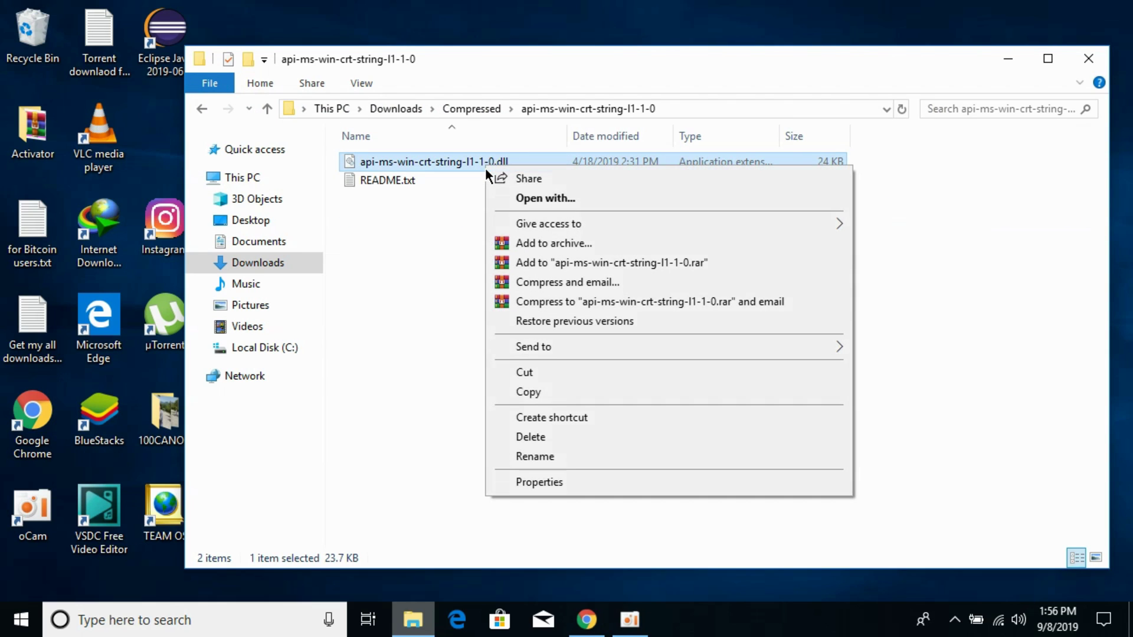
{"action": "left_click", "coordinate": [539, 395]}
{"action": "right_click", "coordinate": [258, 354]}
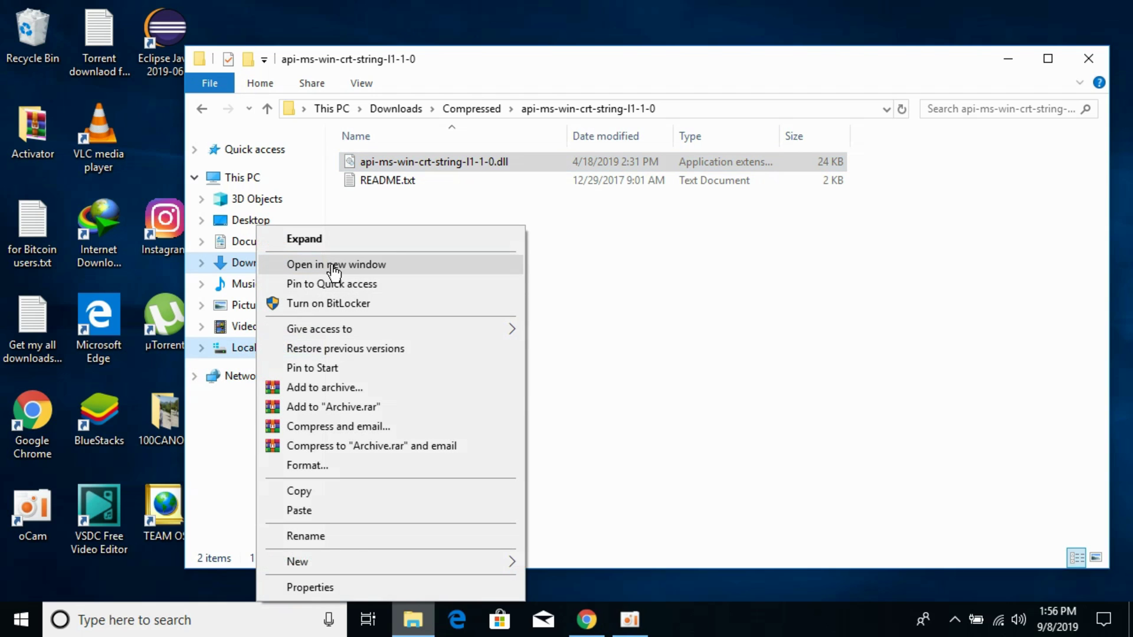
{"action": "left_click", "coordinate": [333, 267]}
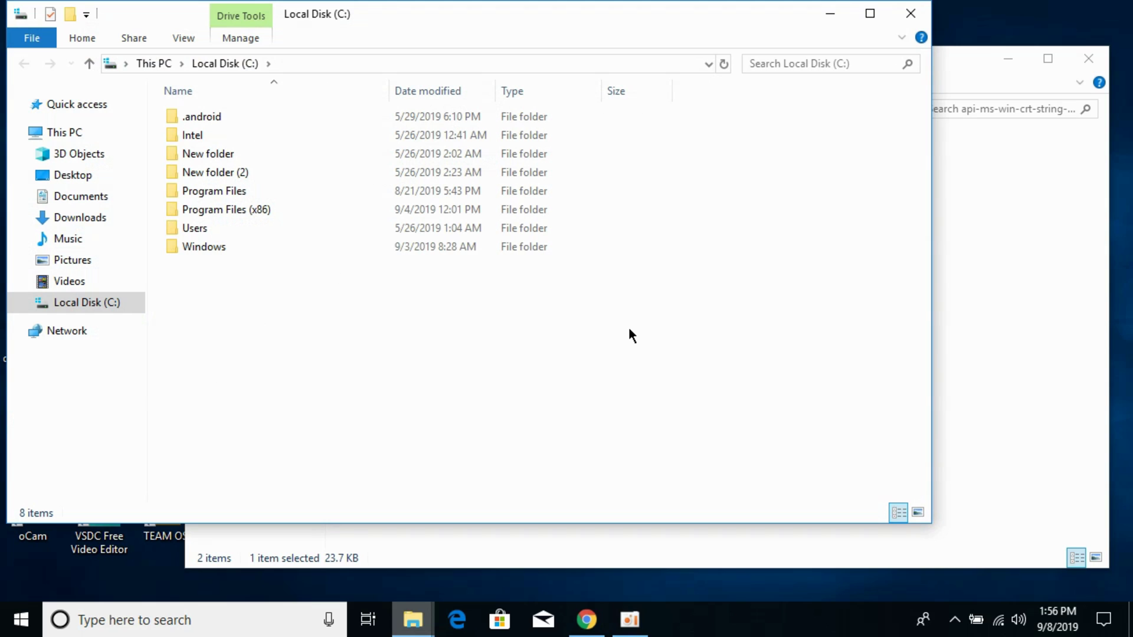
Step: Paste the dll into C:\Windows\System32, granting administrator permission at the Access Denied prompt
{"action": "double_click", "coordinate": [367, 254]}
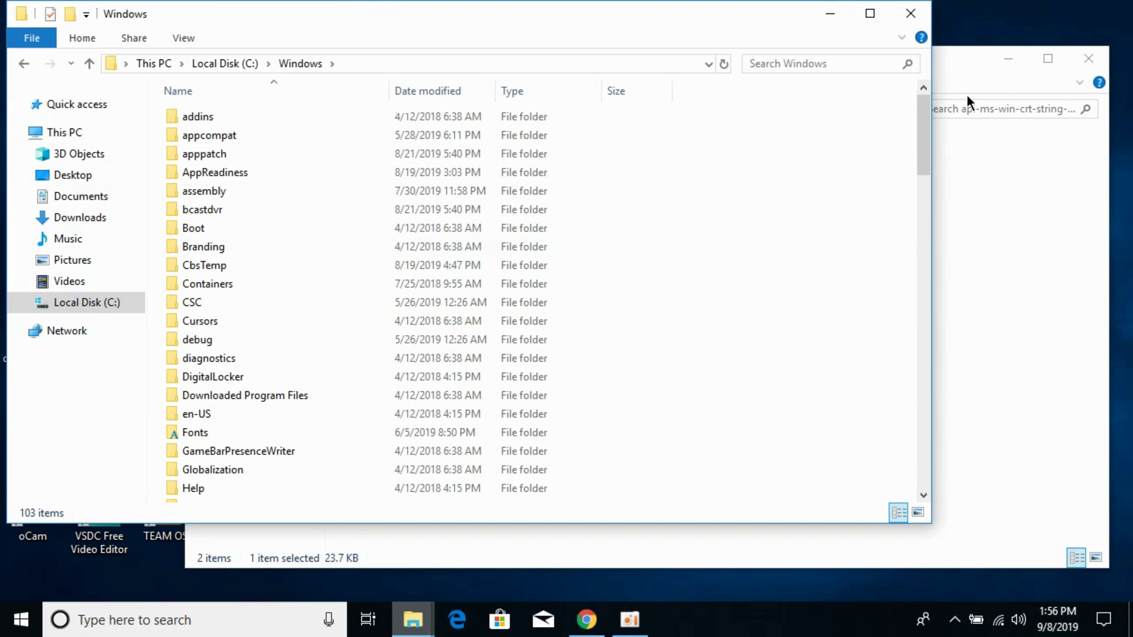
{"action": "left_click_drag", "start_coordinate": [925, 131], "coordinate": [936, 316]}
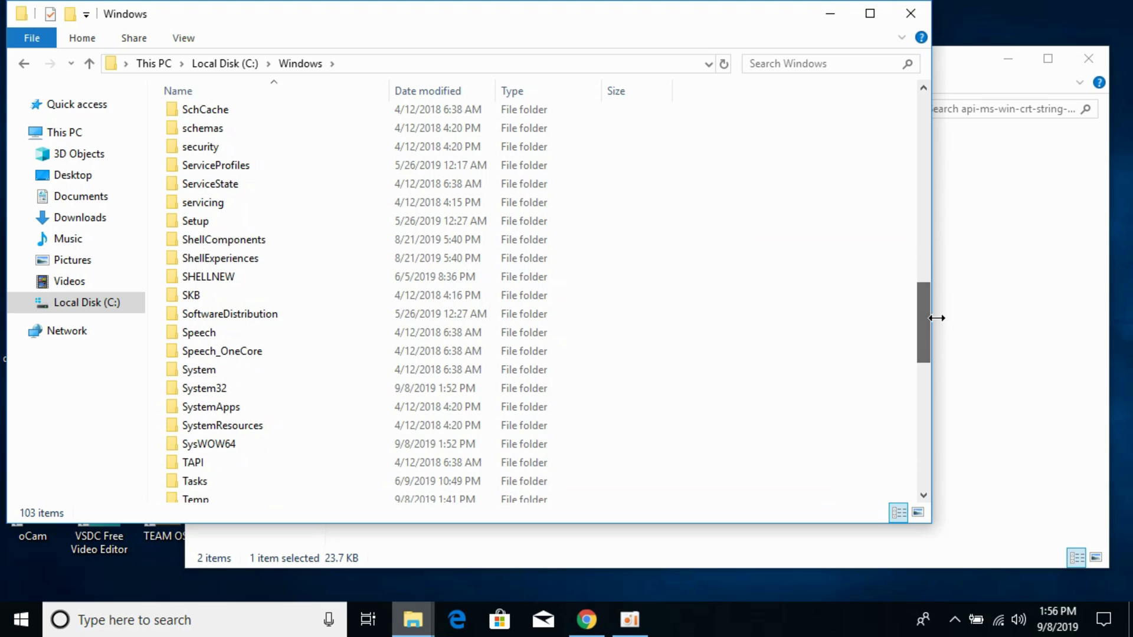
{"action": "double_click", "coordinate": [533, 392]}
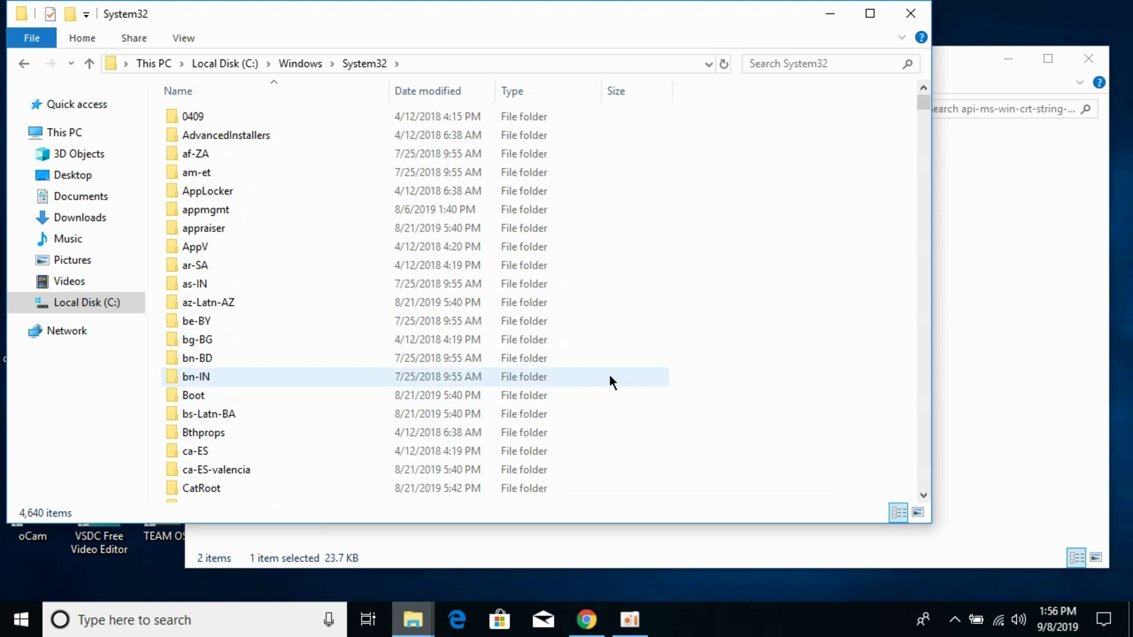
{"action": "right_click", "coordinate": [845, 143]}
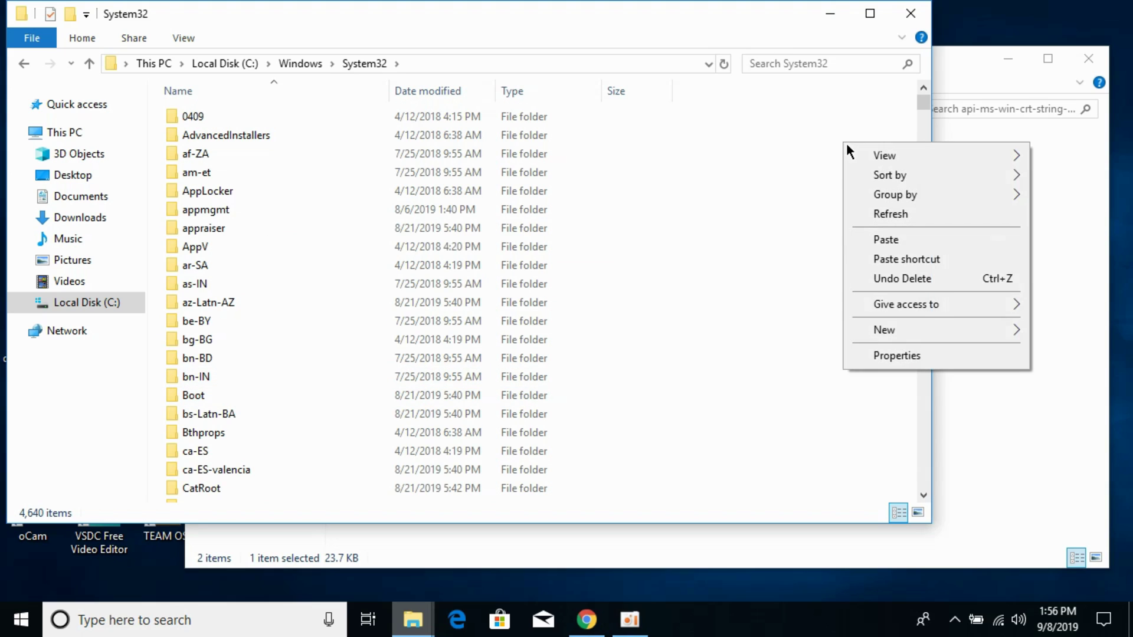
{"action": "left_click", "coordinate": [878, 240]}
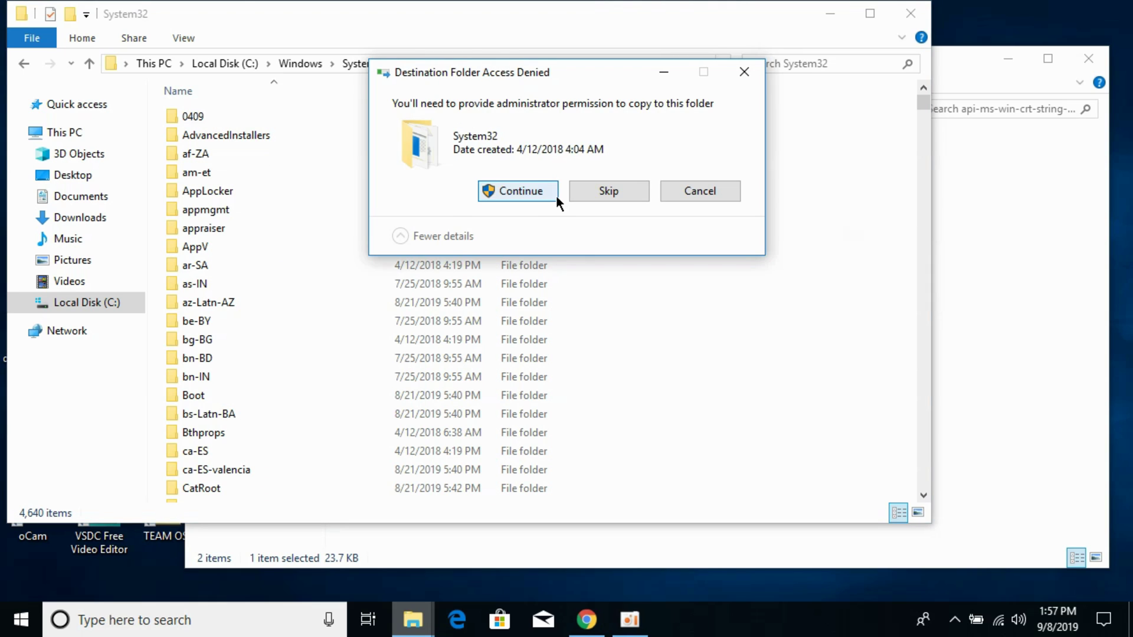
{"action": "left_click", "coordinate": [556, 196]}
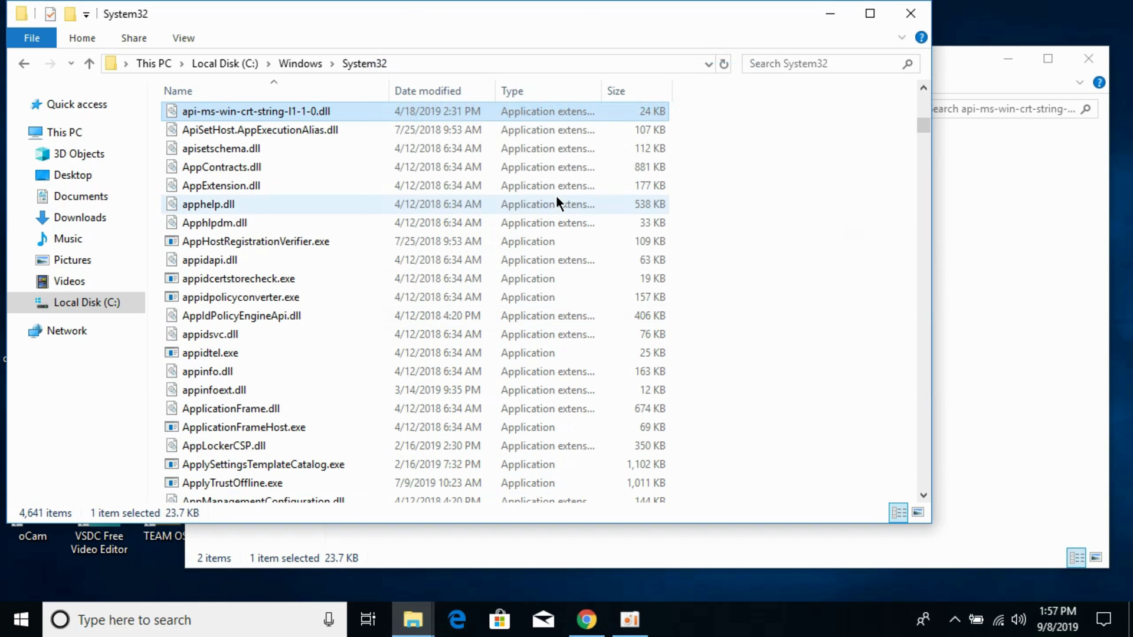
Step: Return to the Windows folder and copy api-ms-win-crt-string-l1-1-0.dll again from the extracted folder
{"action": "left_click", "coordinate": [23, 63]}
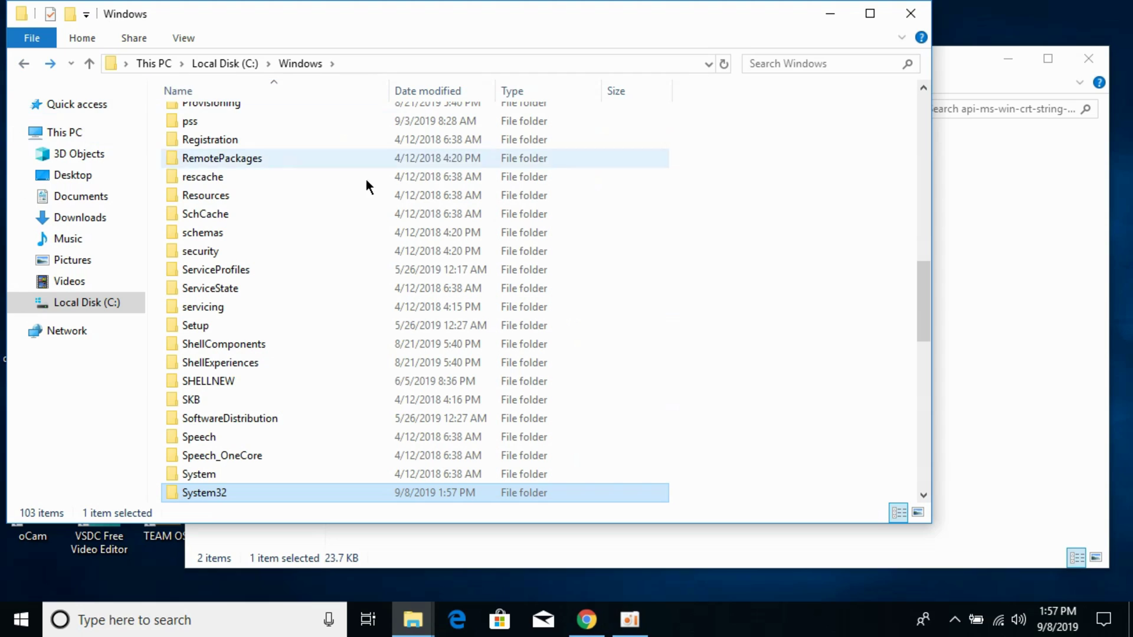
{"action": "left_click", "coordinate": [994, 172]}
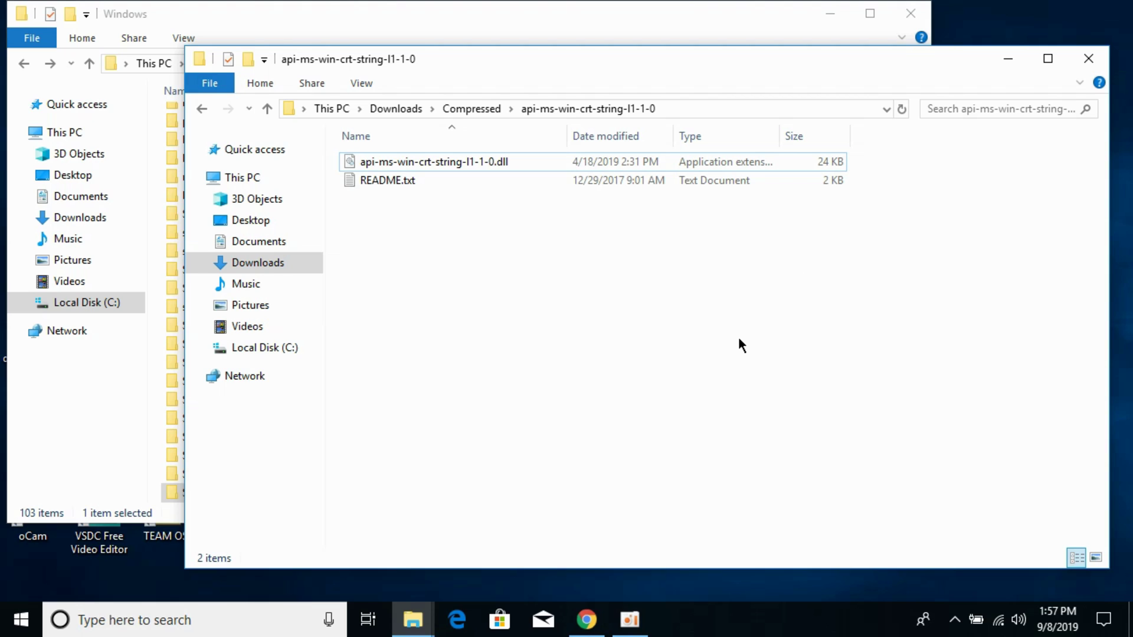
{"action": "left_click", "coordinate": [568, 178]}
{"action": "left_click", "coordinate": [579, 165]}
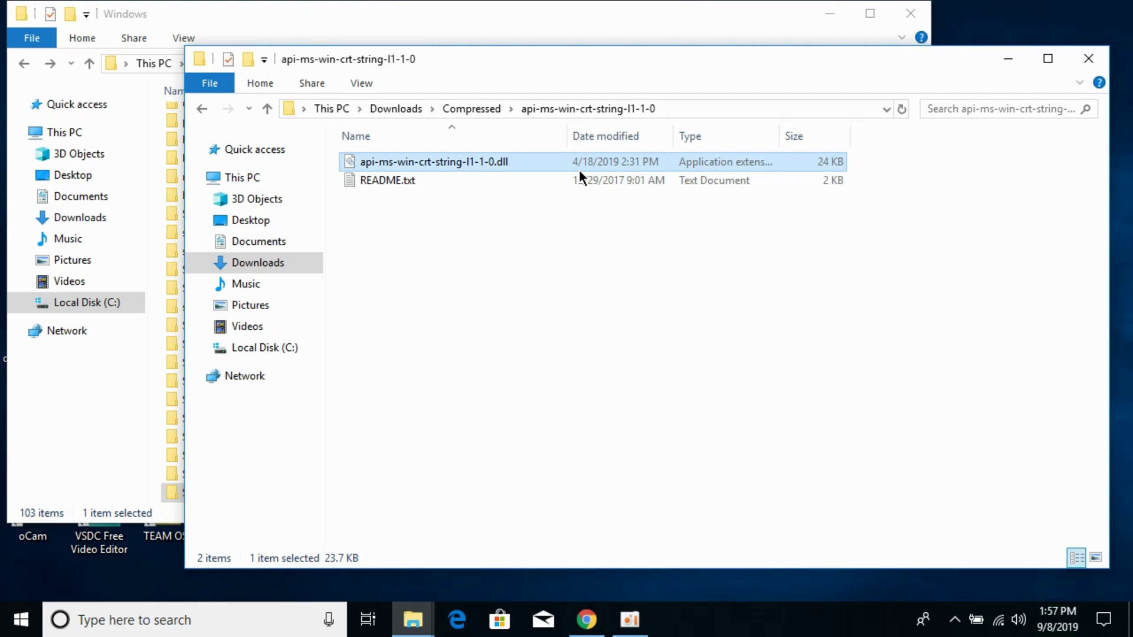
{"action": "right_click", "coordinate": [579, 170]}
{"action": "left_click", "coordinate": [622, 396]}
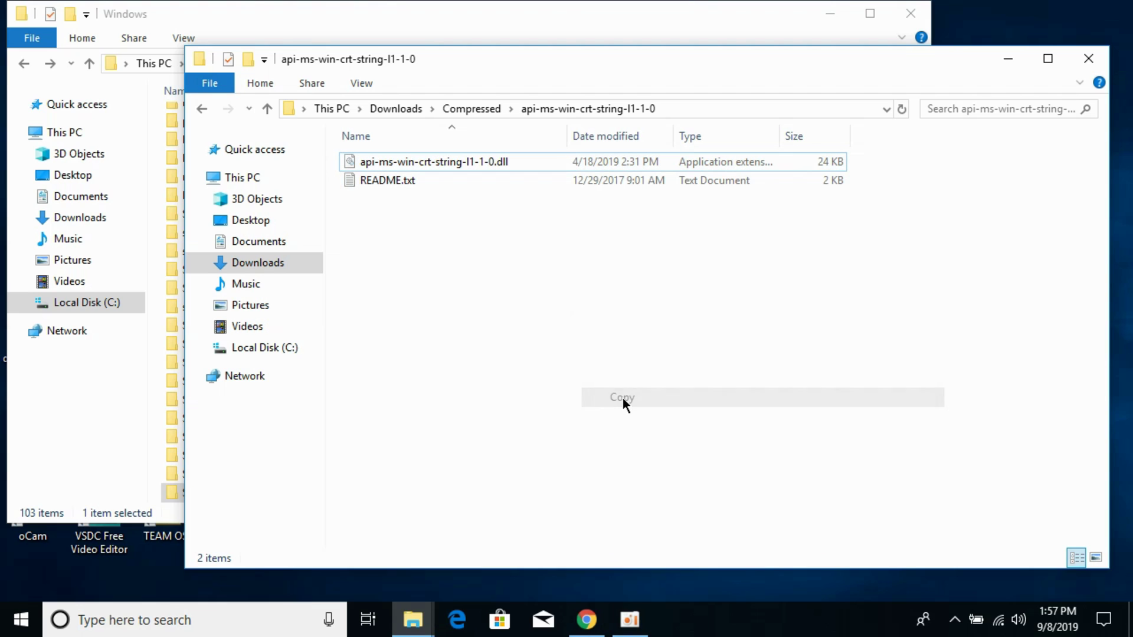
Step: Paste the dll into C:\Windows\SysWOW64 with administrator permission and go back to Windows
{"action": "left_click", "coordinate": [123, 414]}
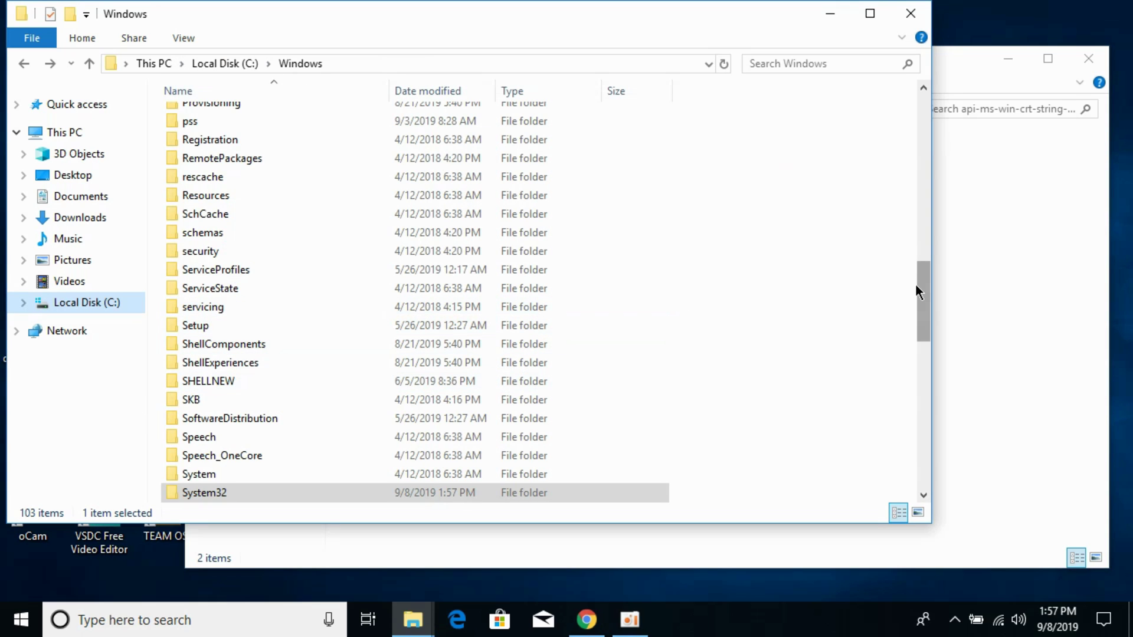
{"action": "left_click_drag", "start_coordinate": [922, 294], "coordinate": [925, 336]}
{"action": "double_click", "coordinate": [497, 334]}
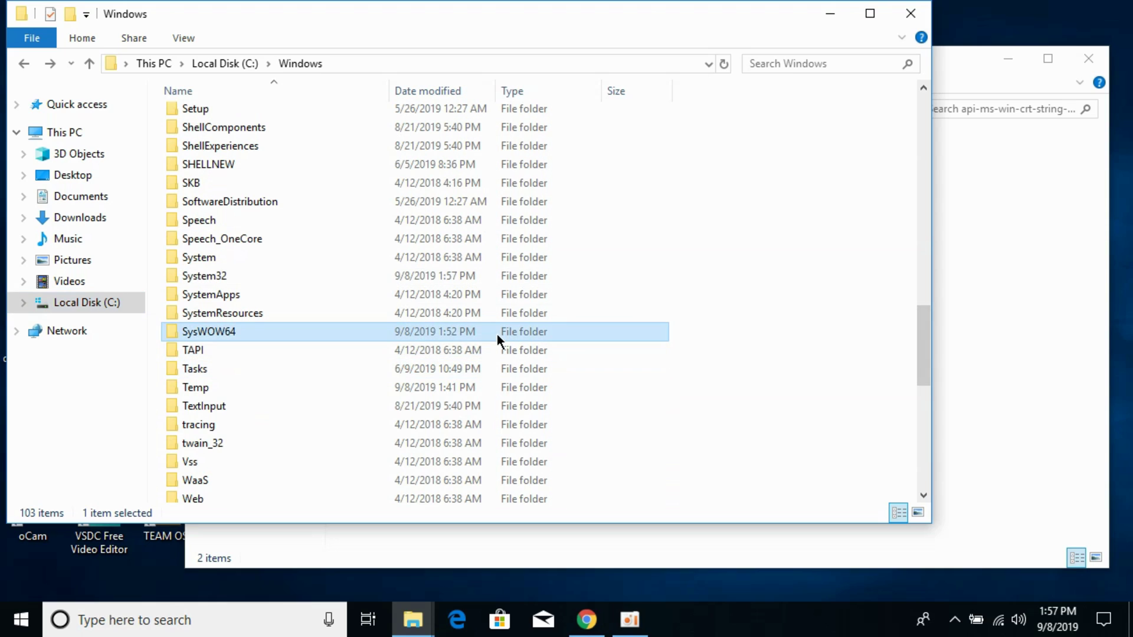
{"action": "right_click", "coordinate": [714, 204]}
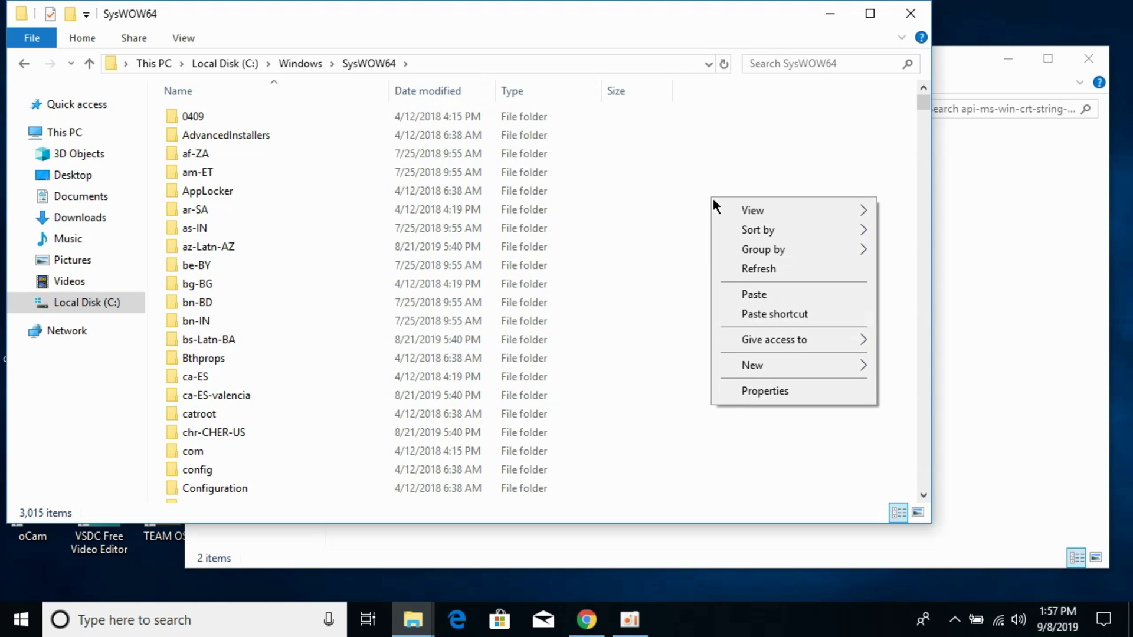
{"action": "left_click", "coordinate": [749, 295]}
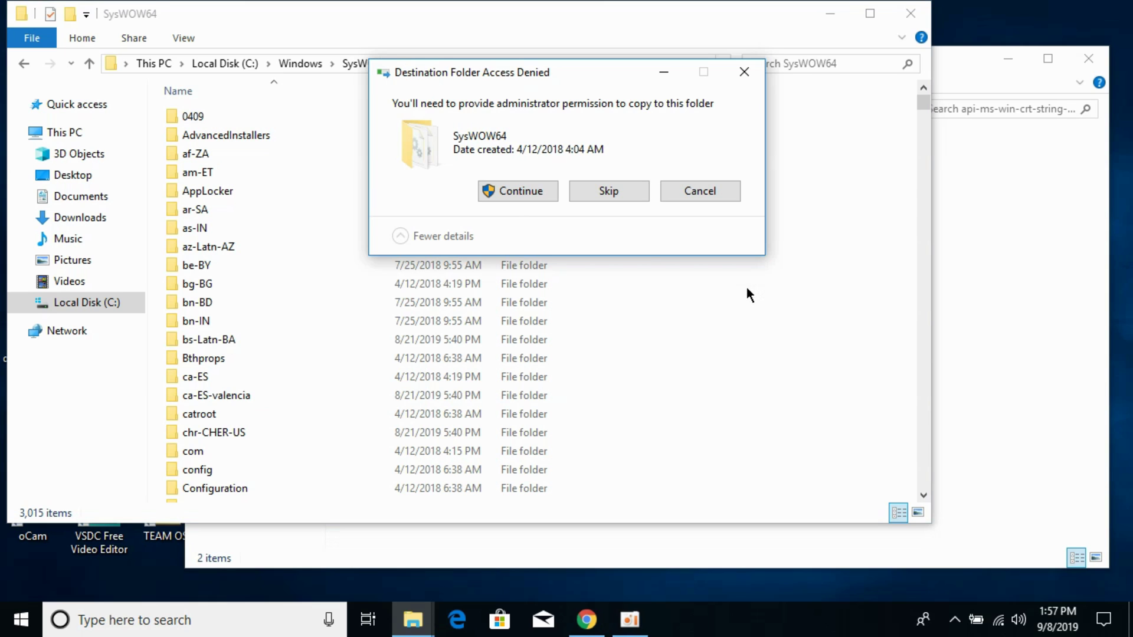
{"action": "left_click", "coordinate": [524, 193]}
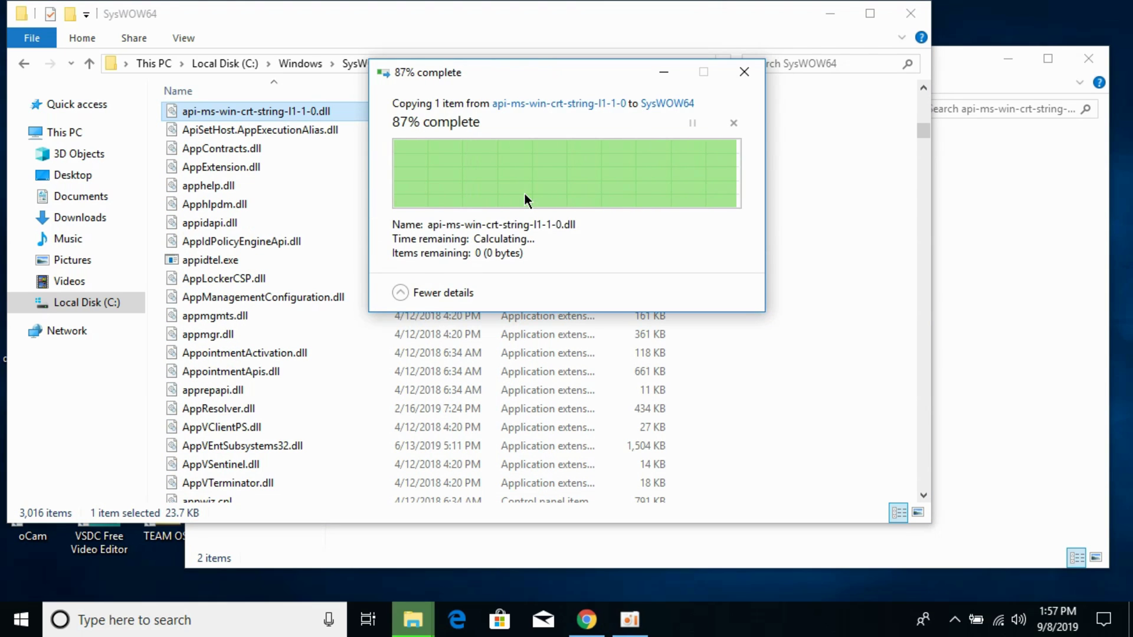
{"action": "left_click", "coordinate": [27, 65]}
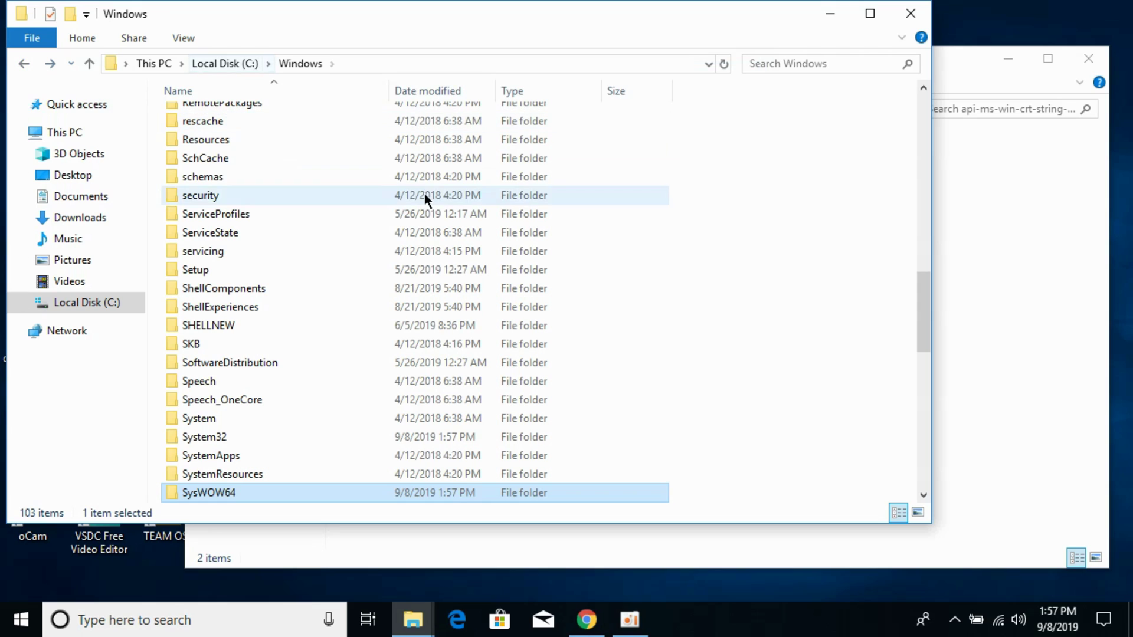
Step: Copy the 25 KB dll from the api-ms-win-crt-string-l1-1-0_2 folder and switch to the Windows window
{"action": "left_click", "coordinate": [998, 181]}
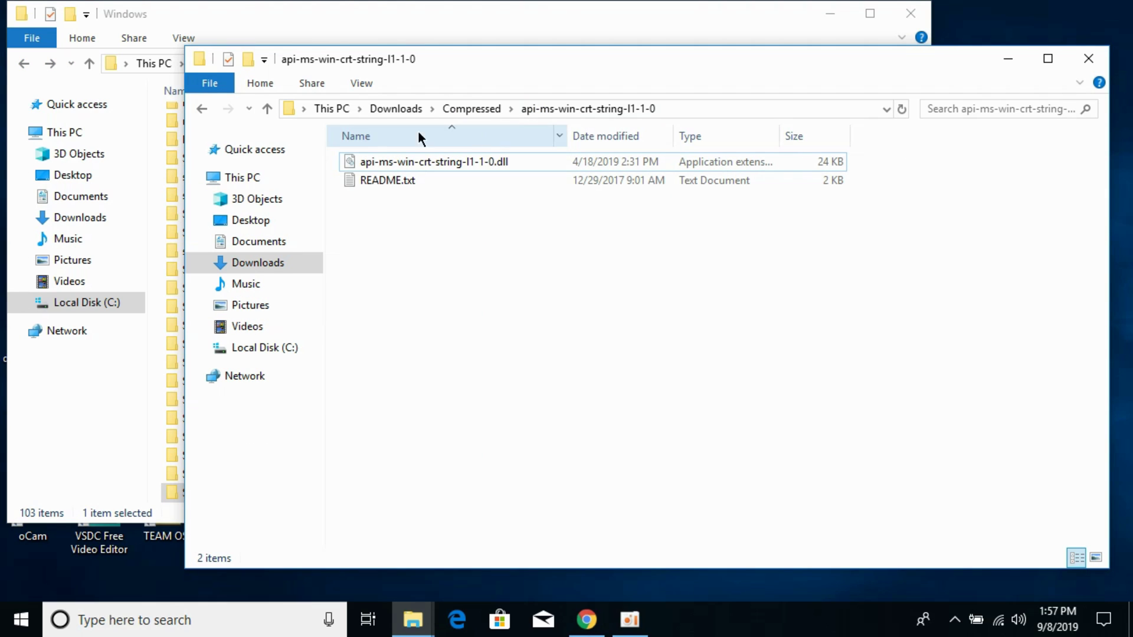
{"action": "left_click", "coordinate": [201, 108]}
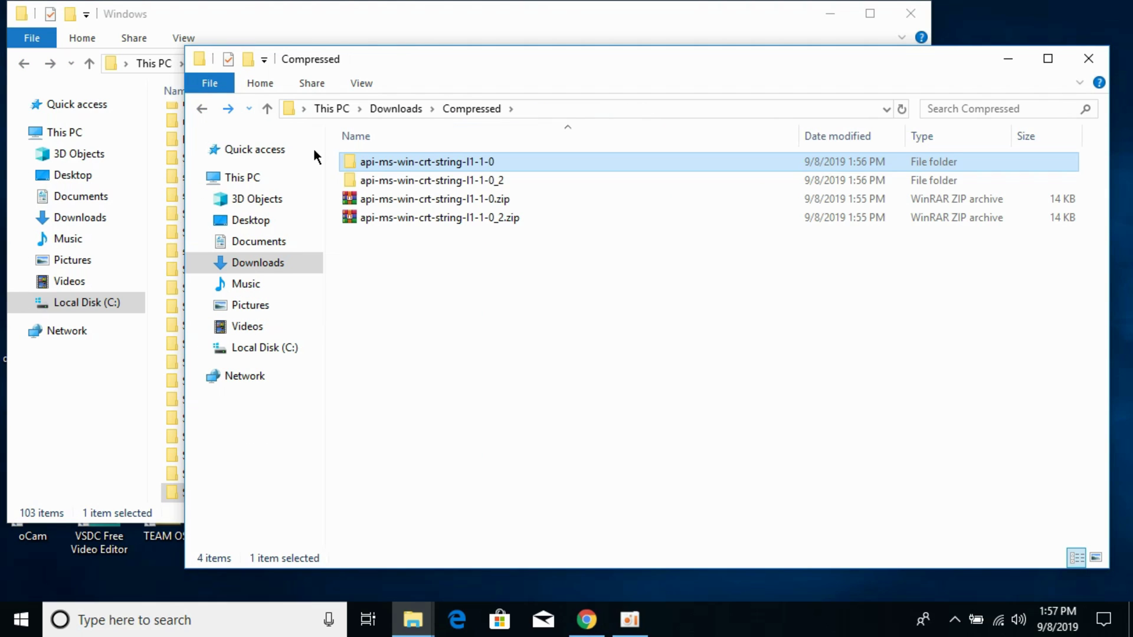
{"action": "double_click", "coordinate": [407, 187]}
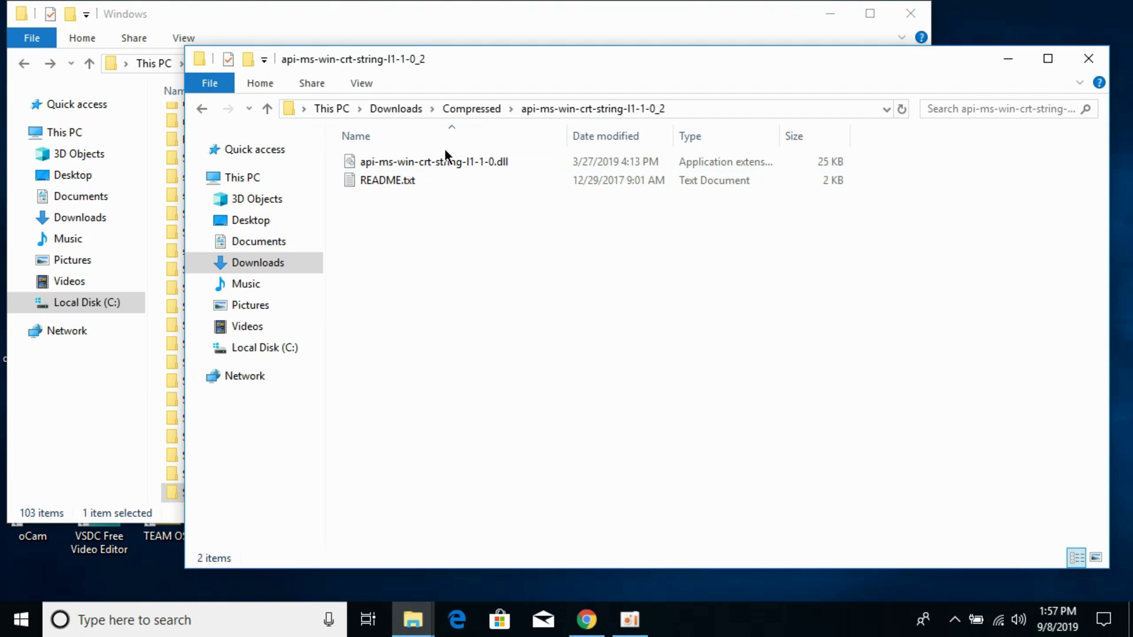
{"action": "right_click", "coordinate": [441, 162]}
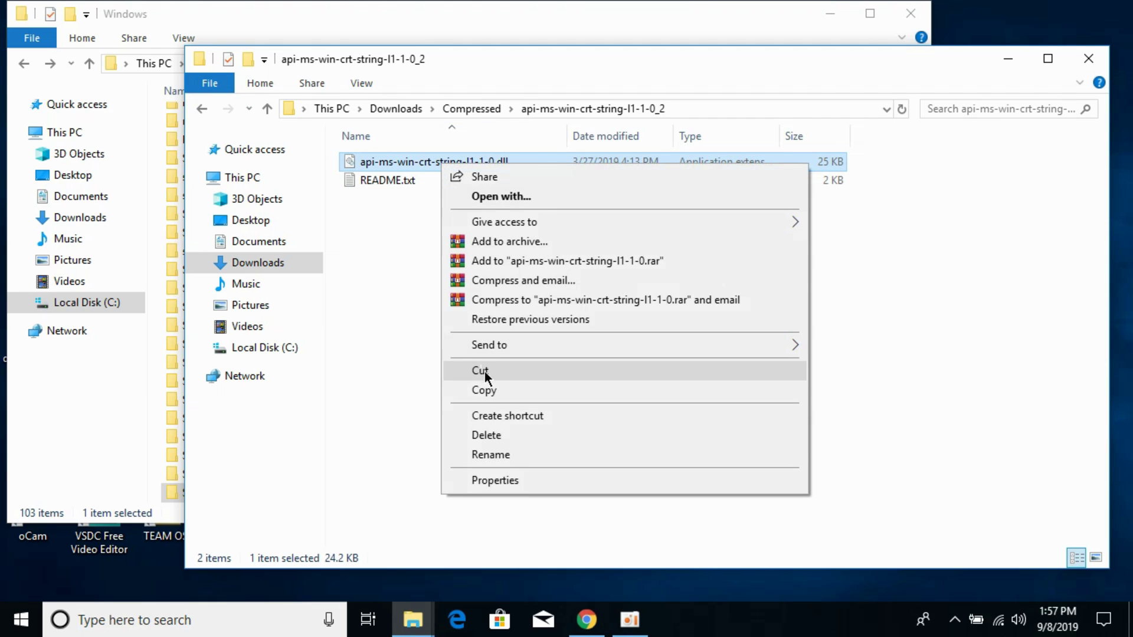
{"action": "left_click", "coordinate": [487, 391]}
{"action": "left_click", "coordinate": [72, 380]}
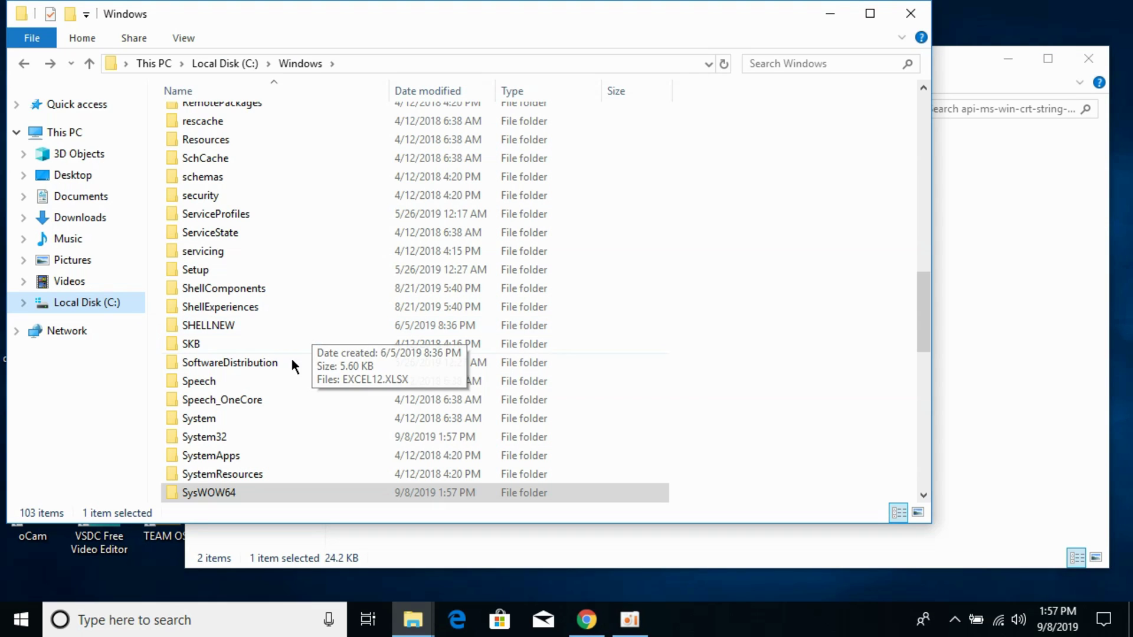
Step: Paste the 25 KB dll into System32, replacing the existing file with administrator permission
{"action": "double_click", "coordinate": [203, 437]}
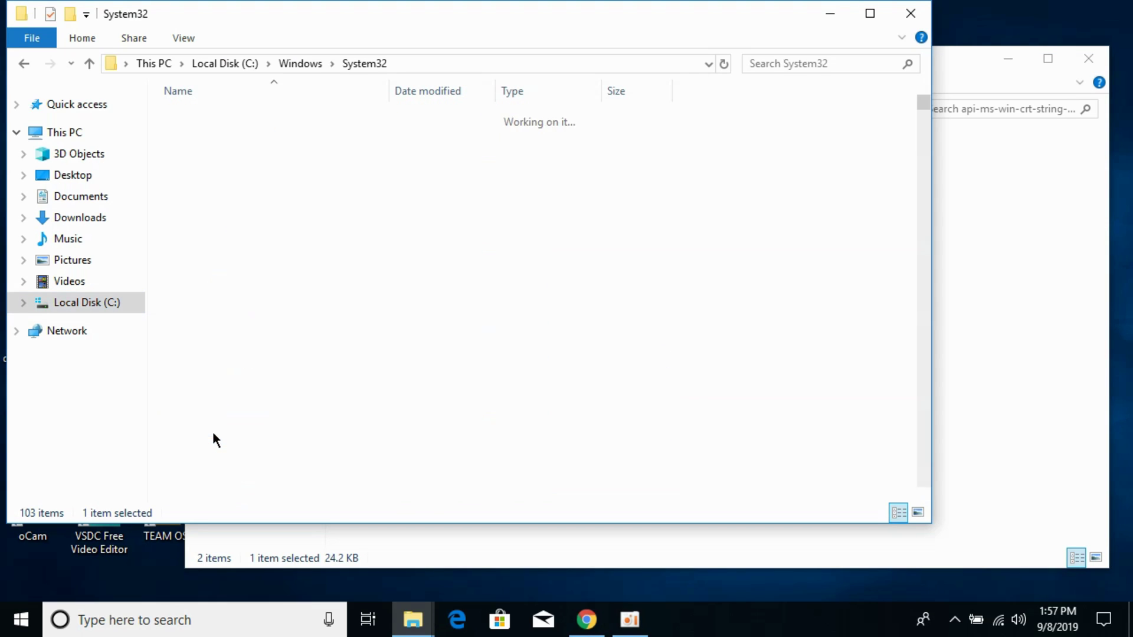
{"action": "right_click", "coordinate": [745, 203]}
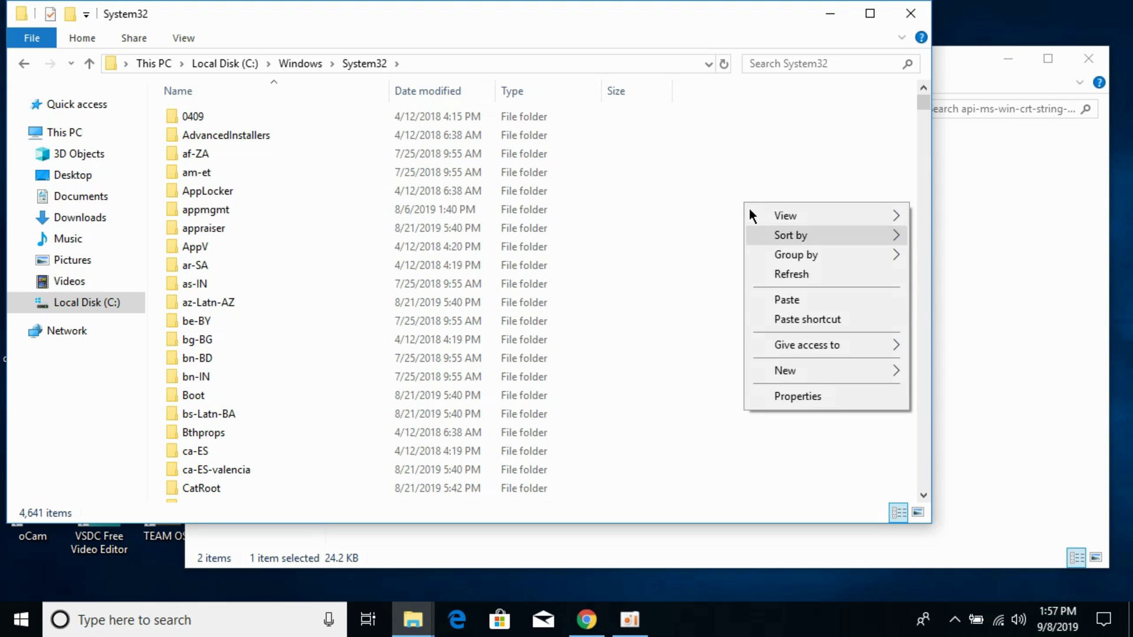
{"action": "left_click", "coordinate": [779, 300]}
{"action": "left_click", "coordinate": [547, 196]}
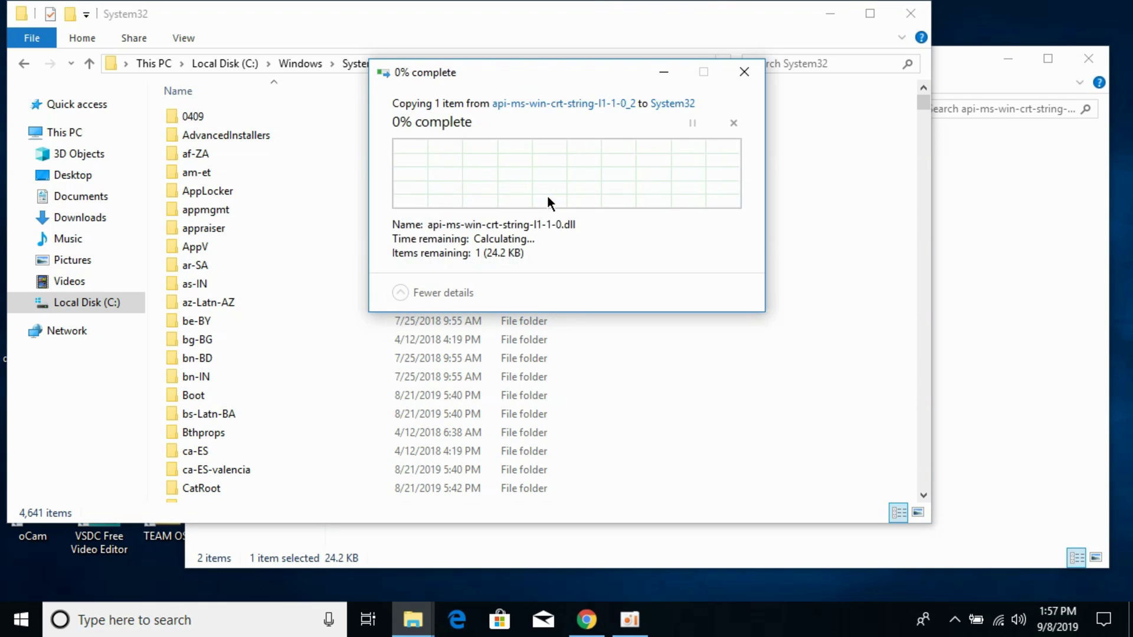
{"action": "left_click", "coordinate": [529, 192]}
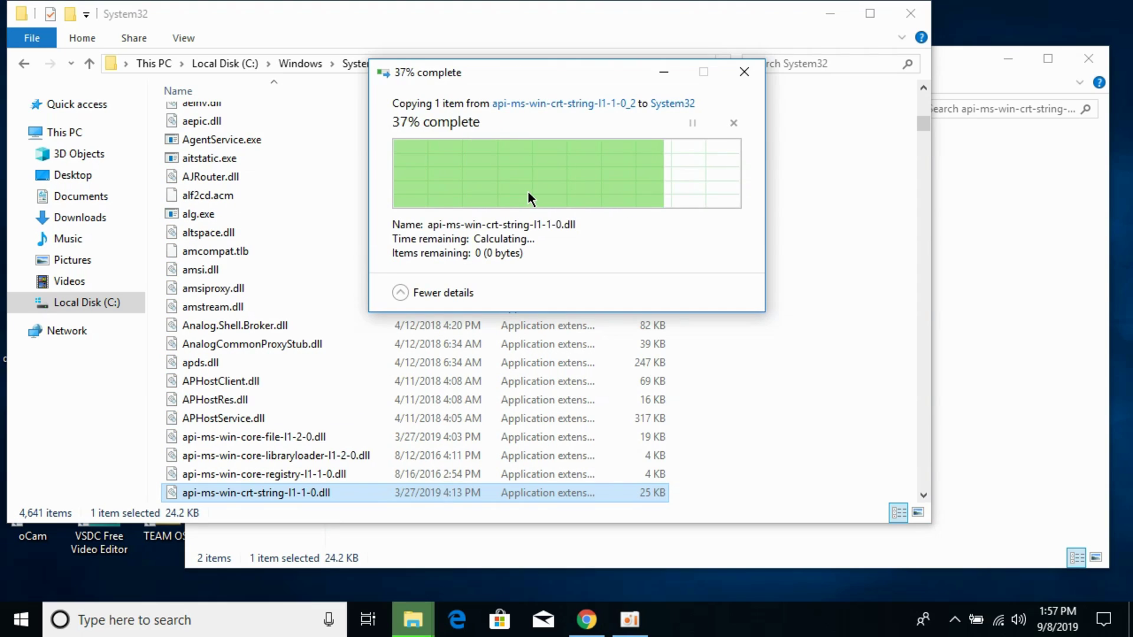
{"action": "left_click", "coordinate": [997, 244]}
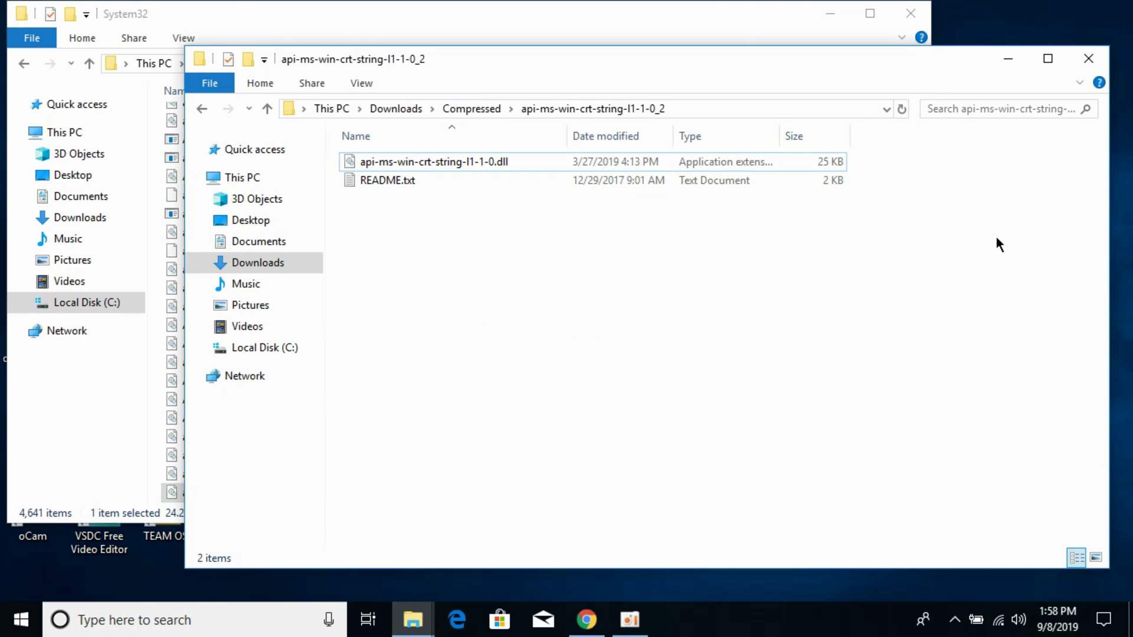